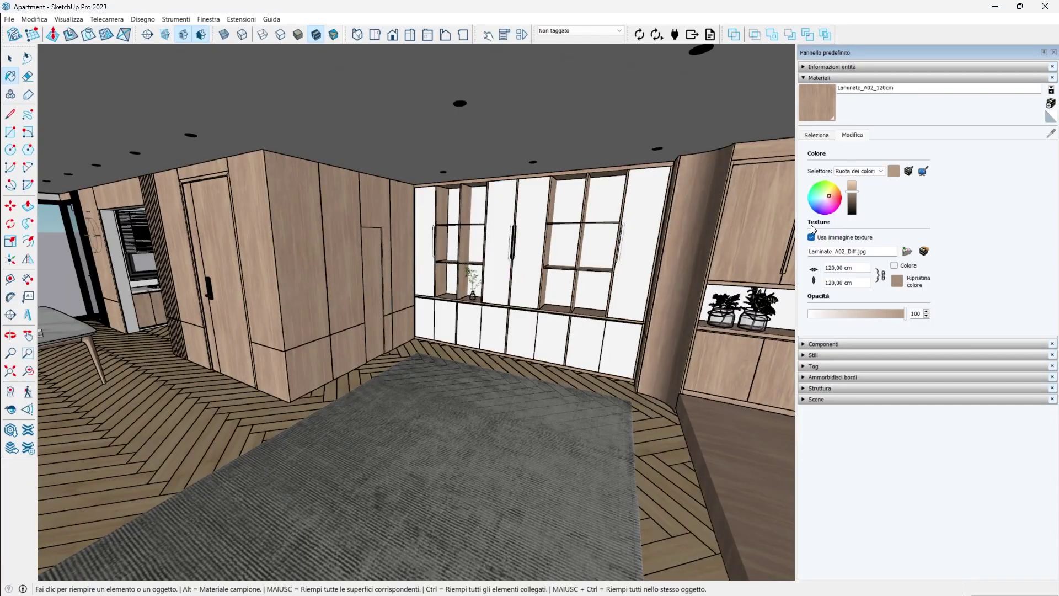
Step: Tint the wall laminate Laminate_A02_120cm green and the floor laminate Laminate_C02_120cm blue-violet
{"action": "left_click_drag", "start_coordinate": [837, 197], "coordinate": [817, 191]}
{"action": "left_click", "coordinate": [294, 395], "text": "alt"}
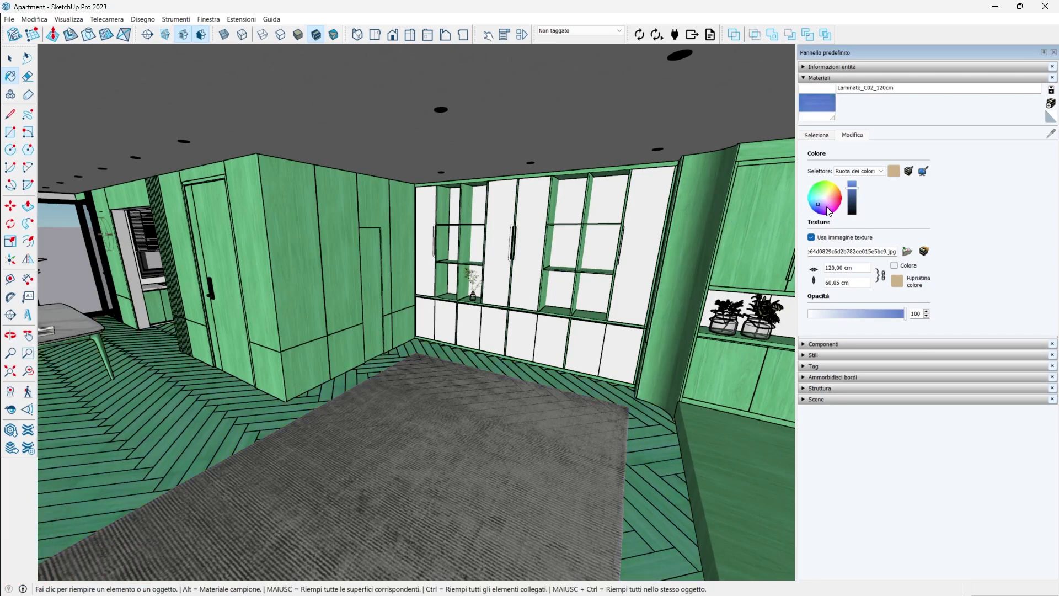
{"action": "left_click", "coordinate": [828, 210]}
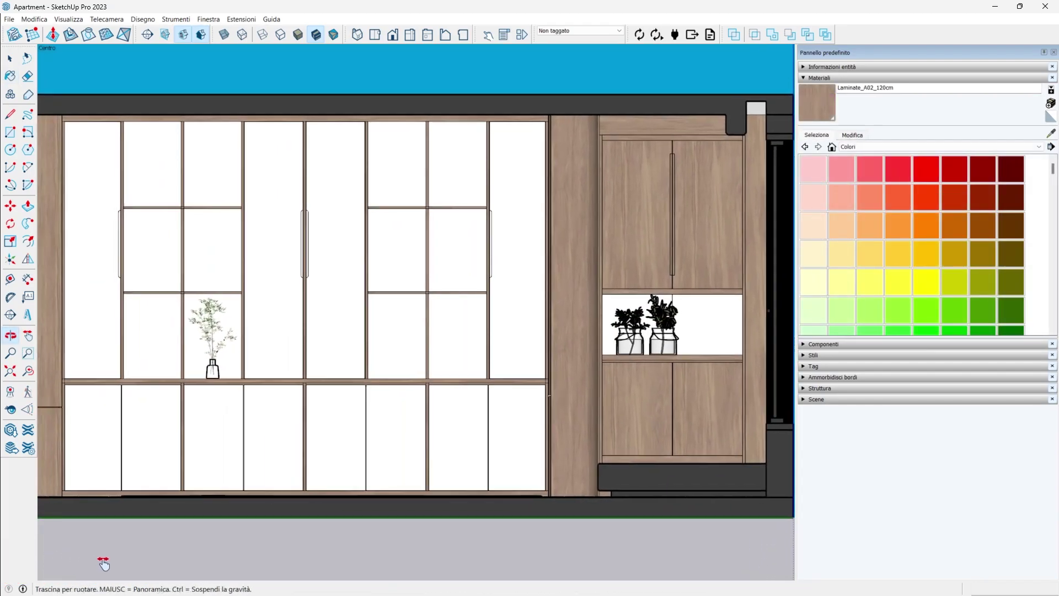
{"action": "left_click_drag", "start_coordinate": [108, 563], "coordinate": [832, 558], "text": "shift"}
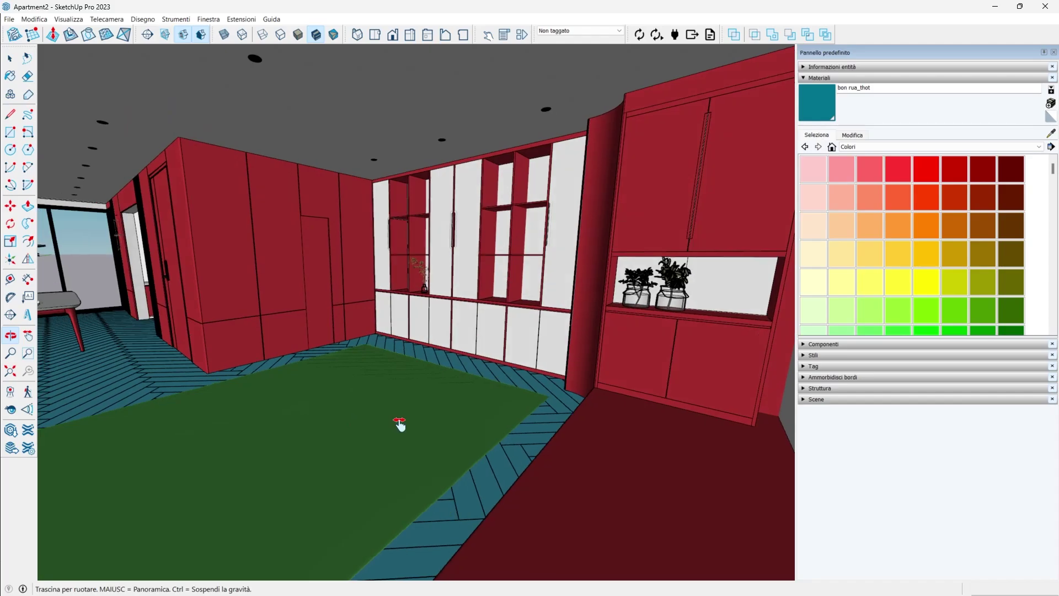
{"action": "middle_click_drag", "start_coordinate": [408, 422], "coordinate": [536, 422], "text": "shift"}
{"action": "mouse_move", "coordinate": [536, 421]}
{"action": "left_mouse_down"}
{"action": "mouse_move", "coordinate": [355, 421]}
{"action": "mouse_move", "coordinate": [510, 427]}
{"action": "mouse_move", "coordinate": [343, 416]}
{"action": "mouse_move", "coordinate": [539, 430]}
{"action": "mouse_move", "coordinate": [253, 373]}
{"action": "mouse_move", "coordinate": [610, 306]}
{"action": "mouse_move", "coordinate": [201, 378]}
{"action": "mouse_move", "coordinate": [128, 378]}
{"action": "mouse_move", "coordinate": [211, 373]}
{"action": "mouse_move", "coordinate": [249, 398]}
{"action": "mouse_move", "coordinate": [1, 395]}
{"action": "mouse_move", "coordinate": [66, 384]}
{"action": "left_mouse_up"}
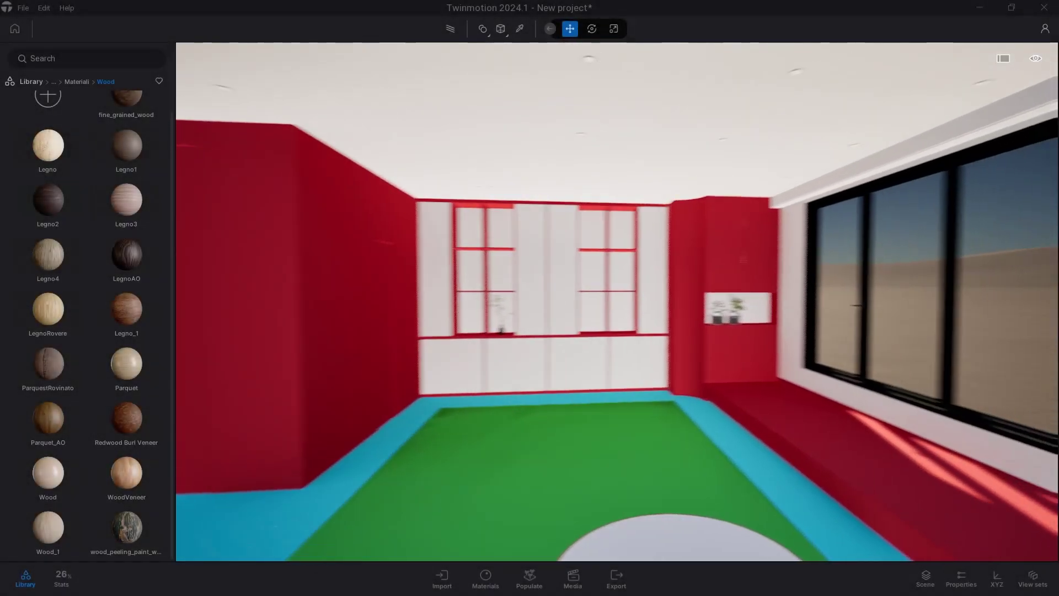
Step: Switch to Twinmotion and try a wood material from the library on the red wall panels
{"action": "right_click_drag", "start_coordinate": [617, 302], "coordinate": [538, 302]}
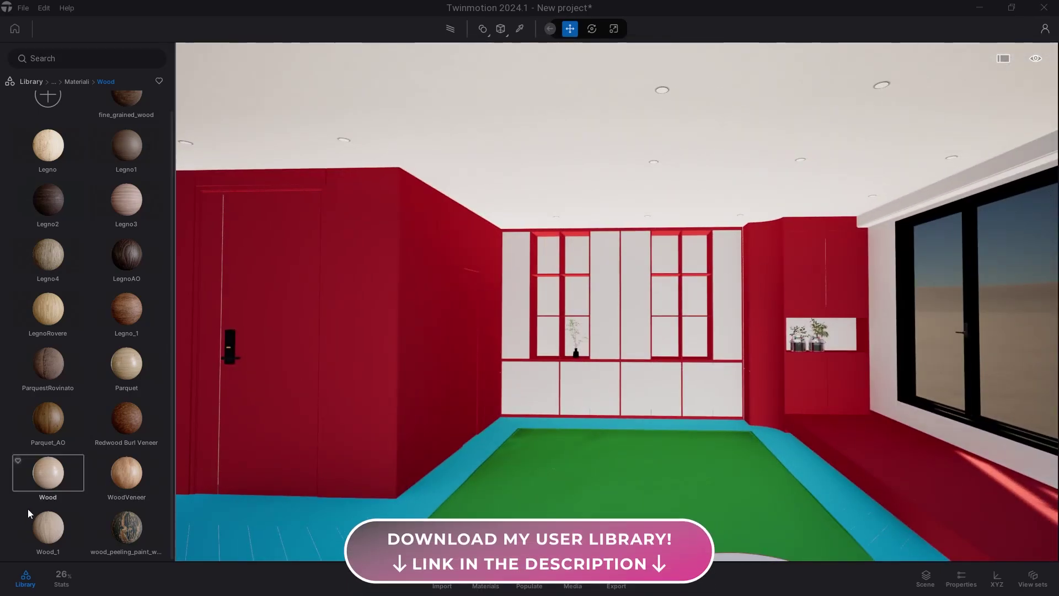
{"action": "left_click_drag", "start_coordinate": [225, 445], "coordinate": [276, 429]}
{"action": "right_click_drag", "start_coordinate": [352, 421], "coordinate": [432, 489]}
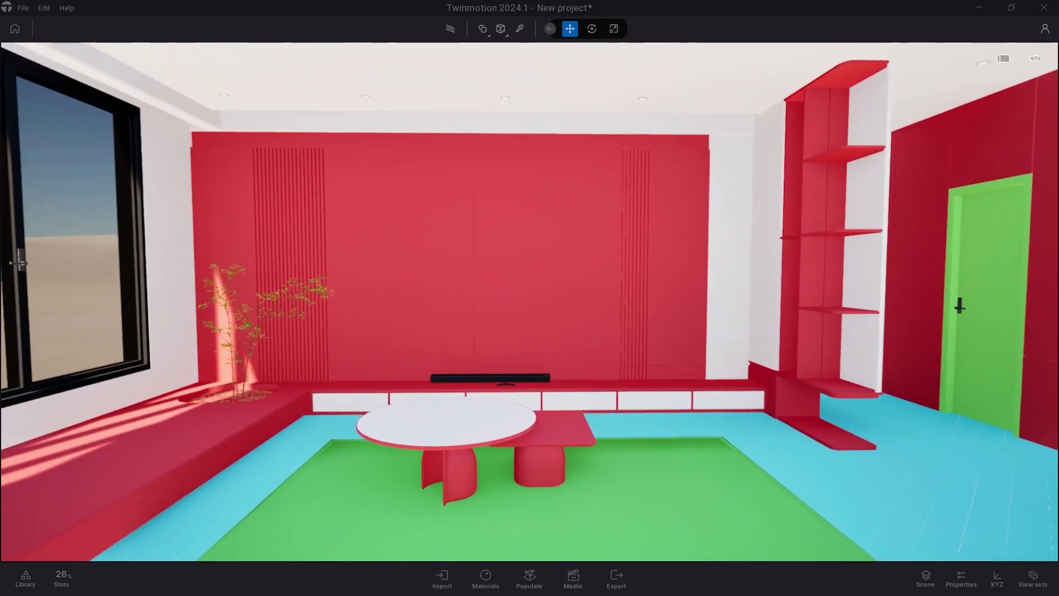
Step: Create media images of the living room's TV wall, its window side and the kitchen behind the dining table
{"action": "left_click", "coordinate": [571, 581]}
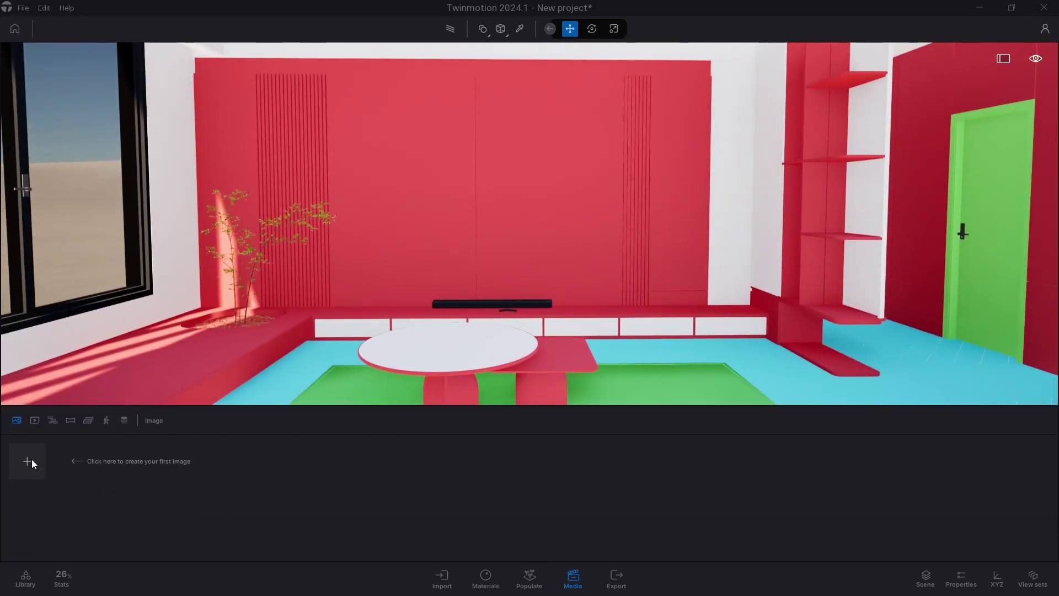
{"action": "left_click", "coordinate": [28, 462]}
{"action": "key", "text": "w"}
{"action": "right_click_drag", "start_coordinate": [389, 314], "coordinate": [800, 315]}
{"action": "key", "text": "s"}
{"action": "mouse_move", "coordinate": [305, 329]}
{"action": "right_mouse_down"}
{"action": "mouse_move", "coordinate": [359, 326]}
{"action": "mouse_move", "coordinate": [305, 328]}
{"action": "right_mouse_up"}
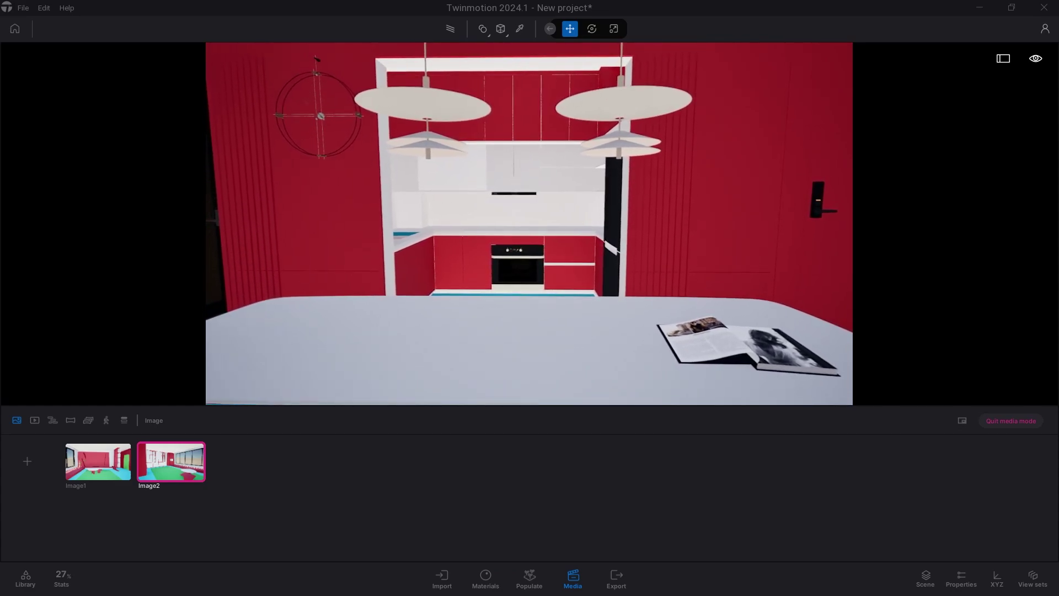
{"action": "right_click_drag", "start_coordinate": [541, 351], "coordinate": [515, 349]}
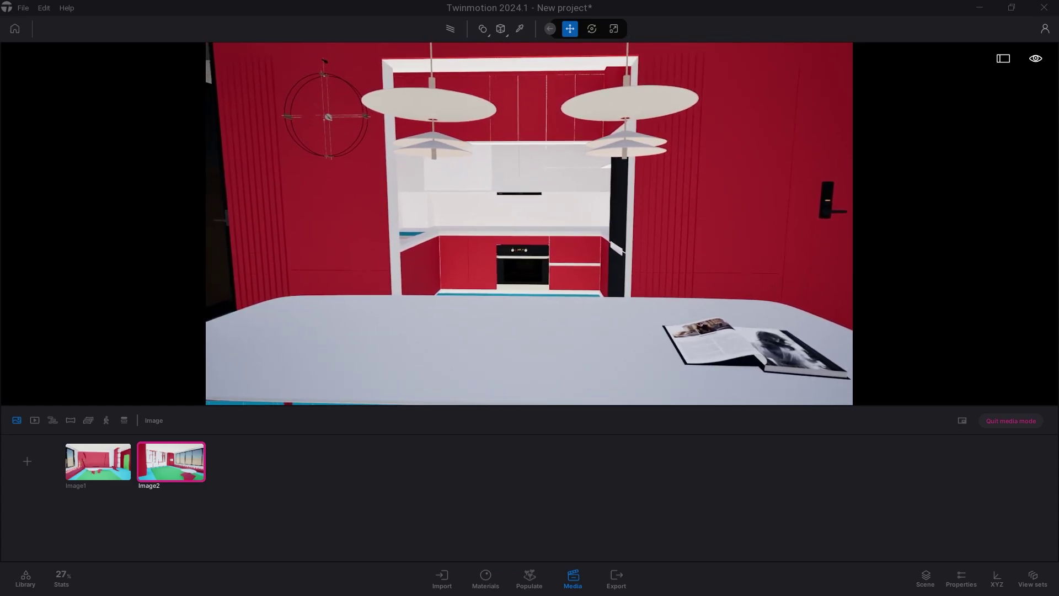
{"action": "left_click", "coordinate": [18, 464]}
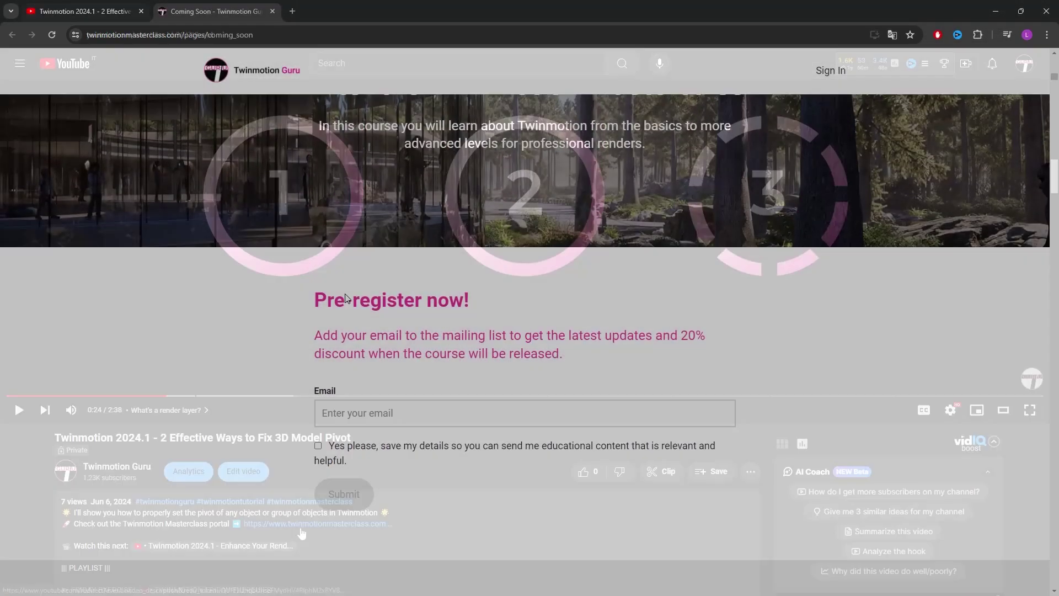
{"action": "left_click", "coordinate": [385, 406]}
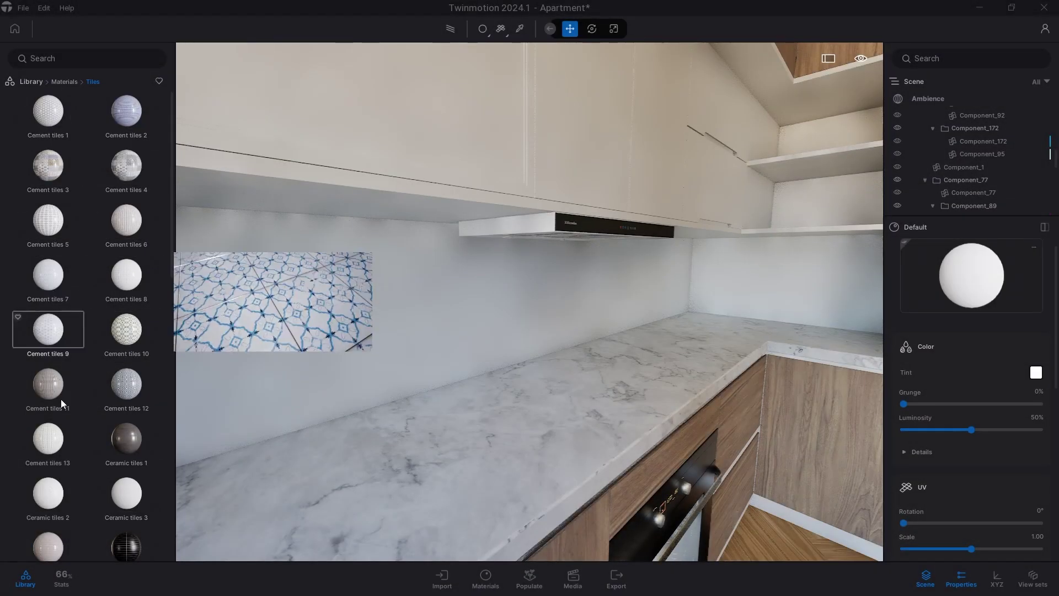
Step: Open the ceramic tile surfaces of the Megascans library
{"action": "left_click", "coordinate": [62, 82]}
{"action": "left_click", "coordinate": [37, 82]}
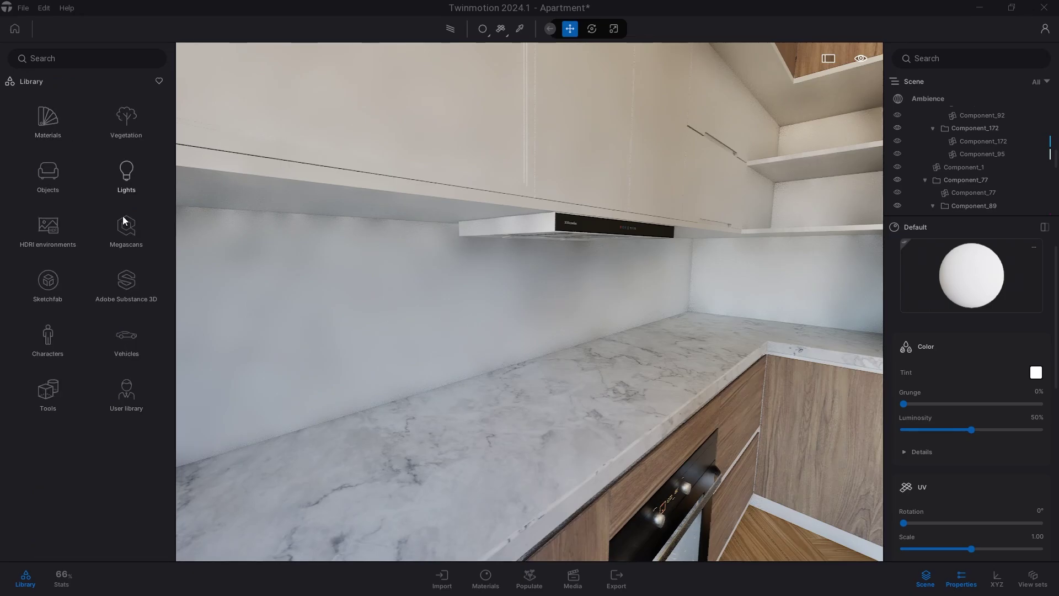
{"action": "left_click", "coordinate": [131, 224]}
{"action": "left_click", "coordinate": [49, 172]}
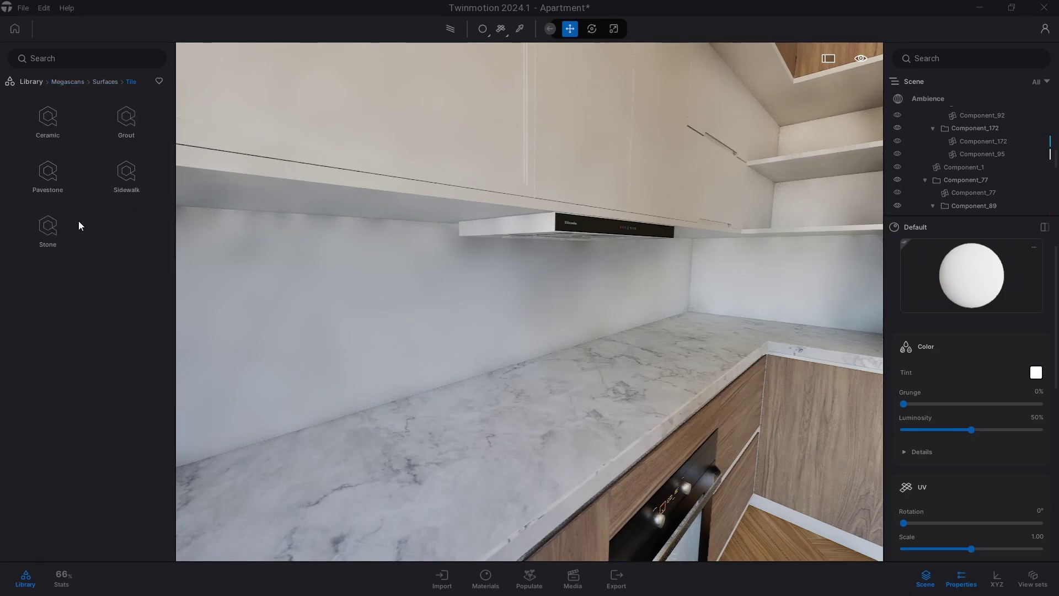
{"action": "left_click", "coordinate": [45, 118]}
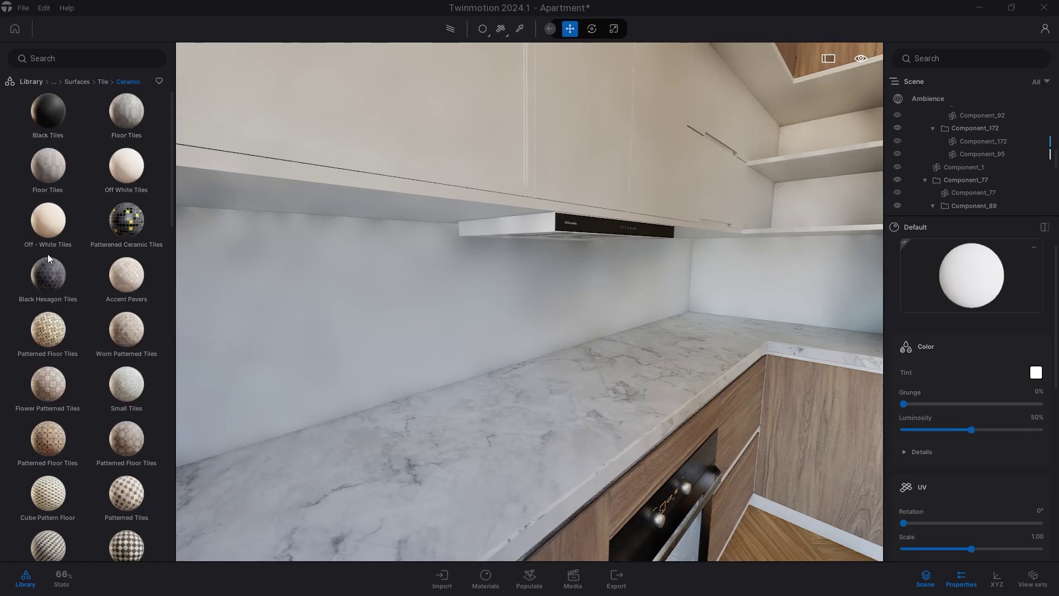
Step: Try Patterened Ceramic Tiles, Off White Tiles, Black Hexagon Tiles and Floor Tiles in turn on the kitchen backsplash
{"action": "left_click_drag", "start_coordinate": [140, 226], "coordinate": [241, 282]}
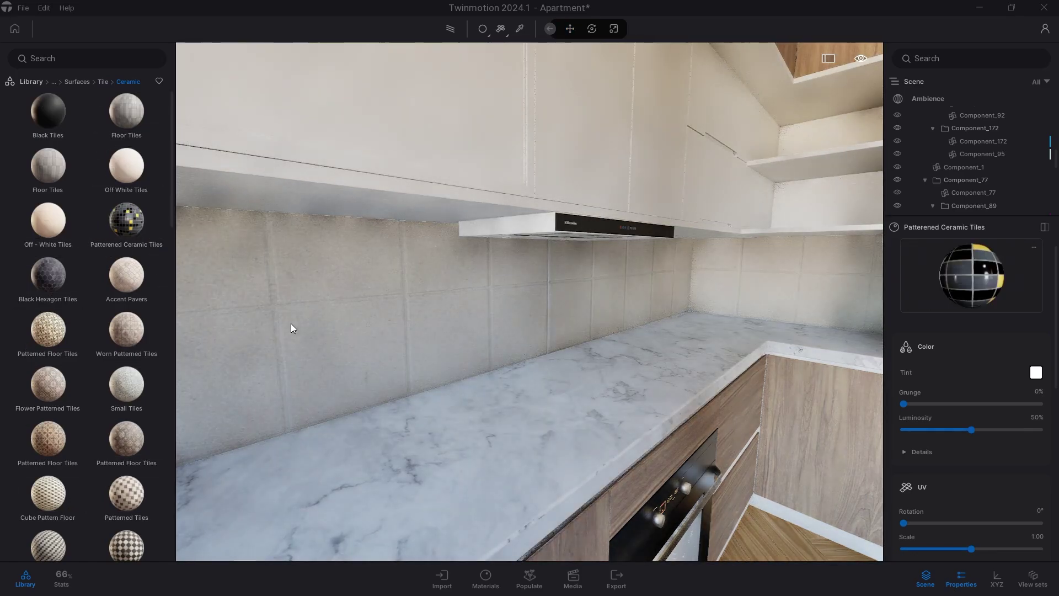
{"action": "key", "text": "ctrl+z"}
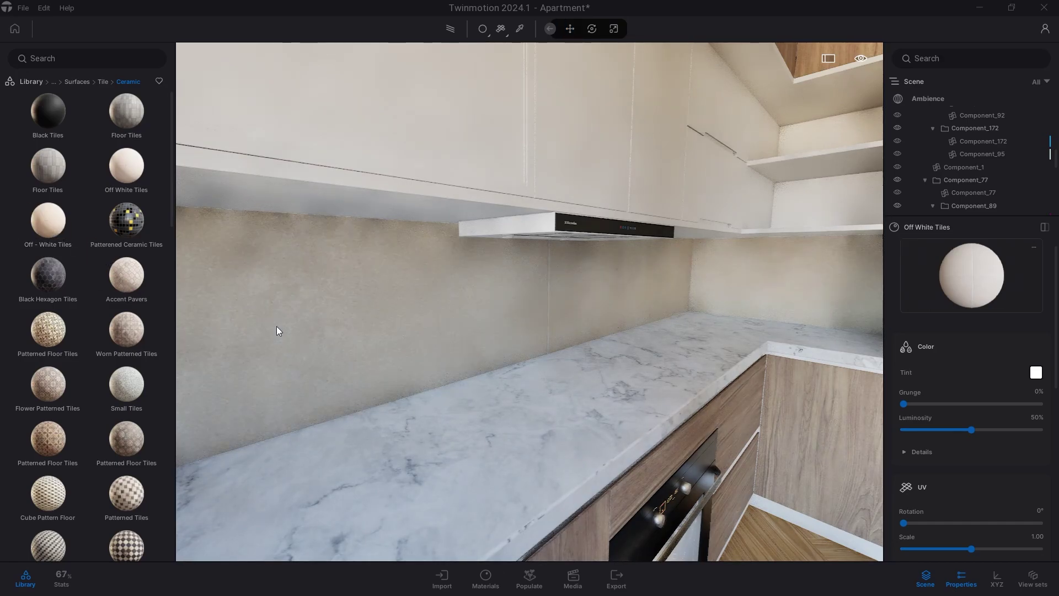
{"action": "key", "text": "ctrl+z"}
{"action": "left_click_drag", "start_coordinate": [48, 274], "coordinate": [324, 330]}
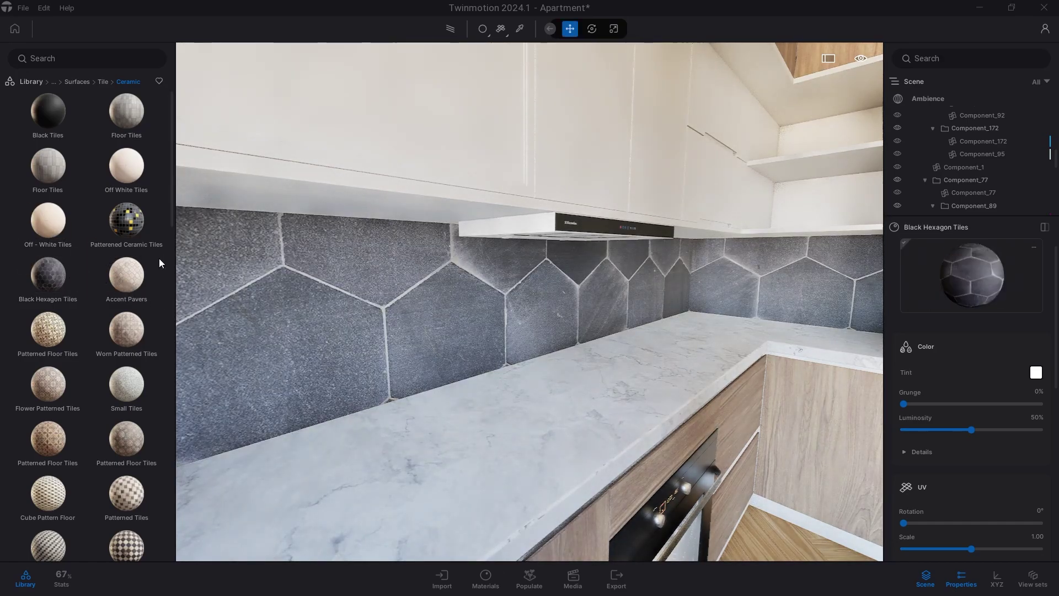
{"action": "left_click_drag", "start_coordinate": [55, 191], "coordinate": [310, 309]}
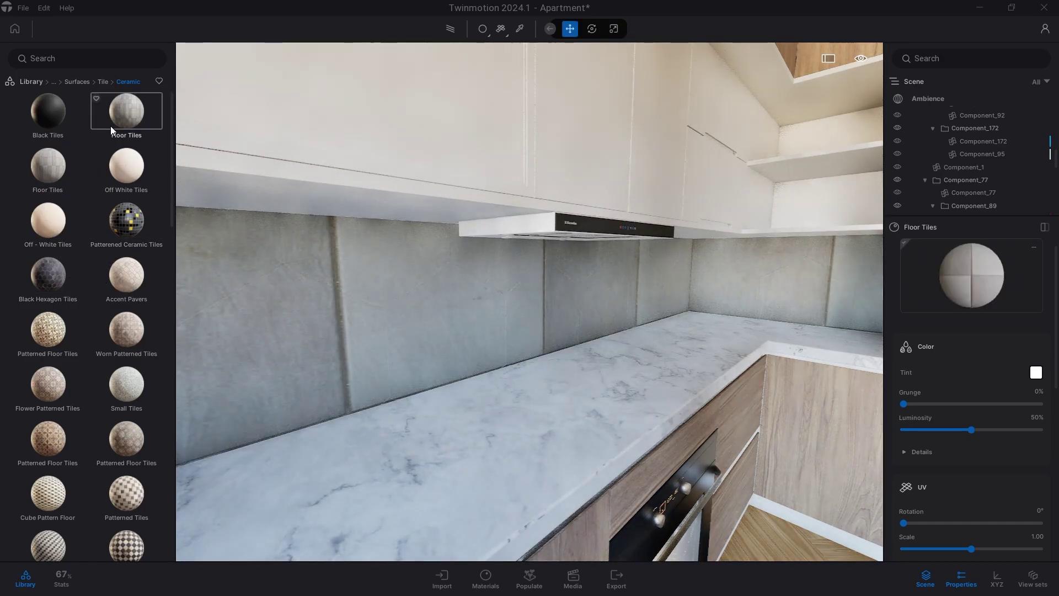
{"action": "left_click_drag", "start_coordinate": [110, 126], "coordinate": [269, 342]}
Step: In Quixel Bridge, browse the ceramic tile surfaces and view the details of Tokyo Wall Tiles
{"action": "mouse_move", "coordinate": [270, 136]}
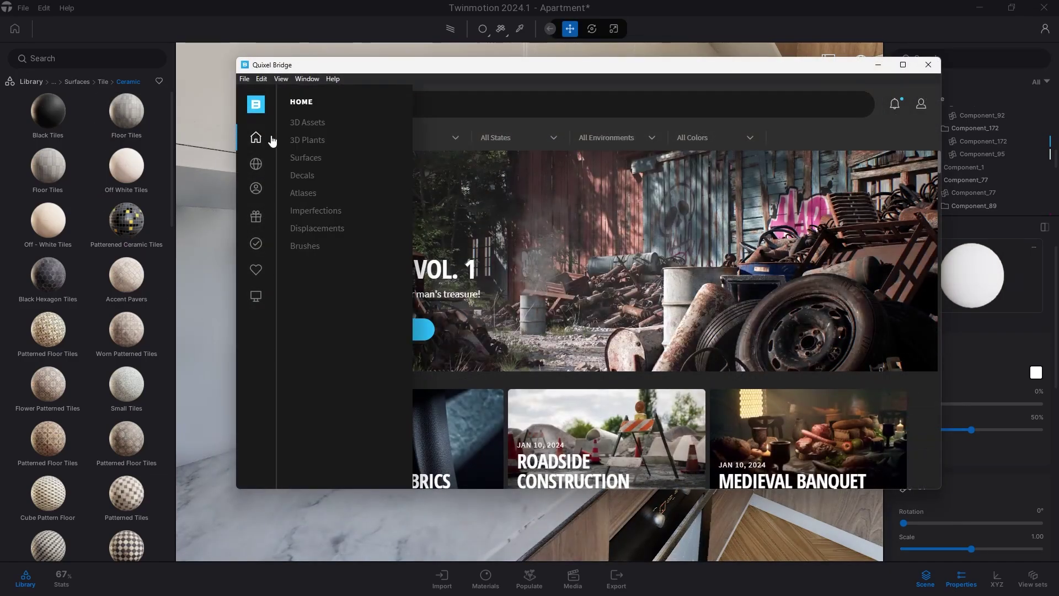
{"action": "left_click", "coordinate": [302, 159]}
{"action": "scroll", "coordinate": [317, 393], "scroll_direction": "down", "scroll_amount": 1}
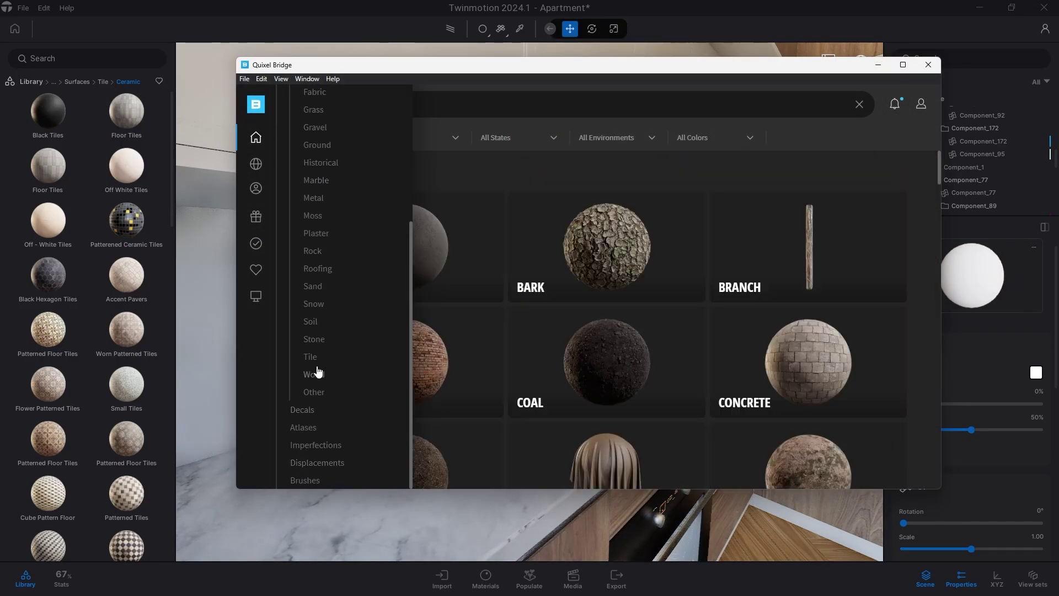
{"action": "left_click", "coordinate": [310, 357]}
{"action": "scroll", "coordinate": [334, 348], "scroll_direction": "down", "scroll_amount": 3}
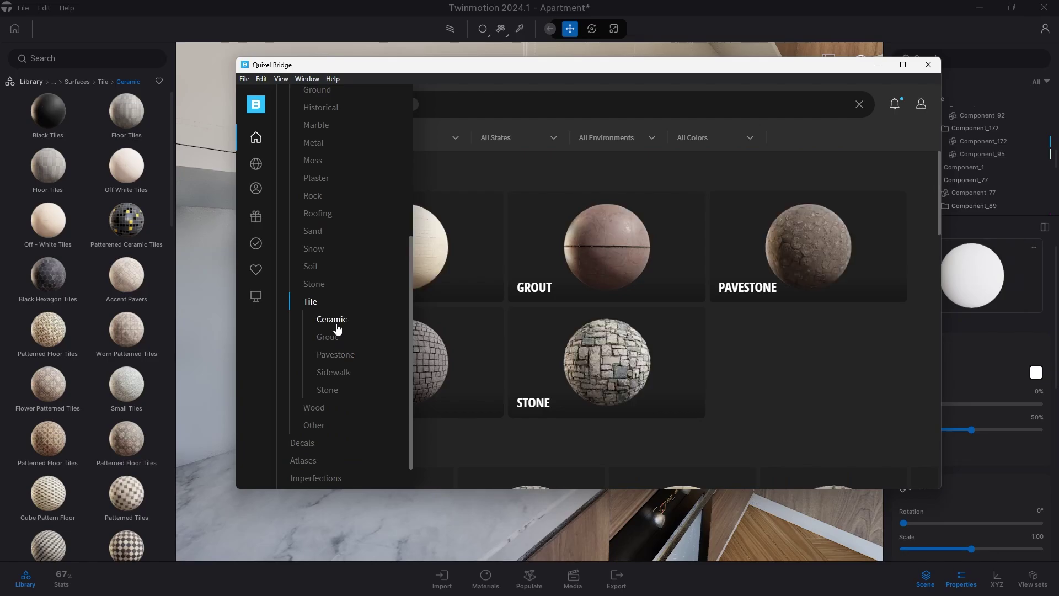
{"action": "left_click", "coordinate": [336, 325]}
{"action": "scroll", "coordinate": [540, 368], "scroll_direction": "down", "scroll_amount": 7}
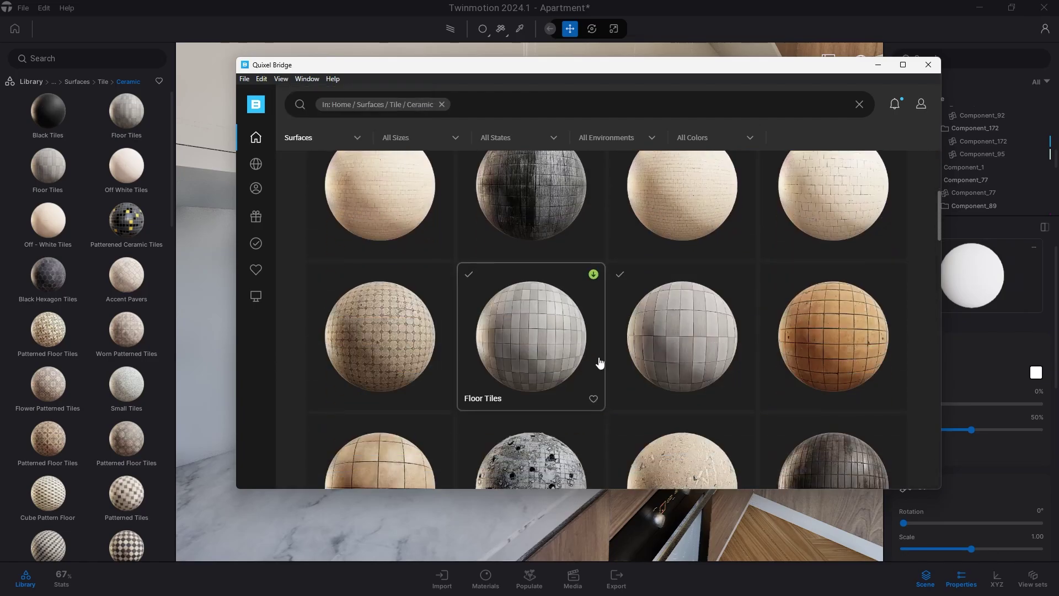
{"action": "scroll", "coordinate": [599, 362], "scroll_direction": "down", "scroll_amount": 5}
{"action": "left_click", "coordinate": [600, 362]}
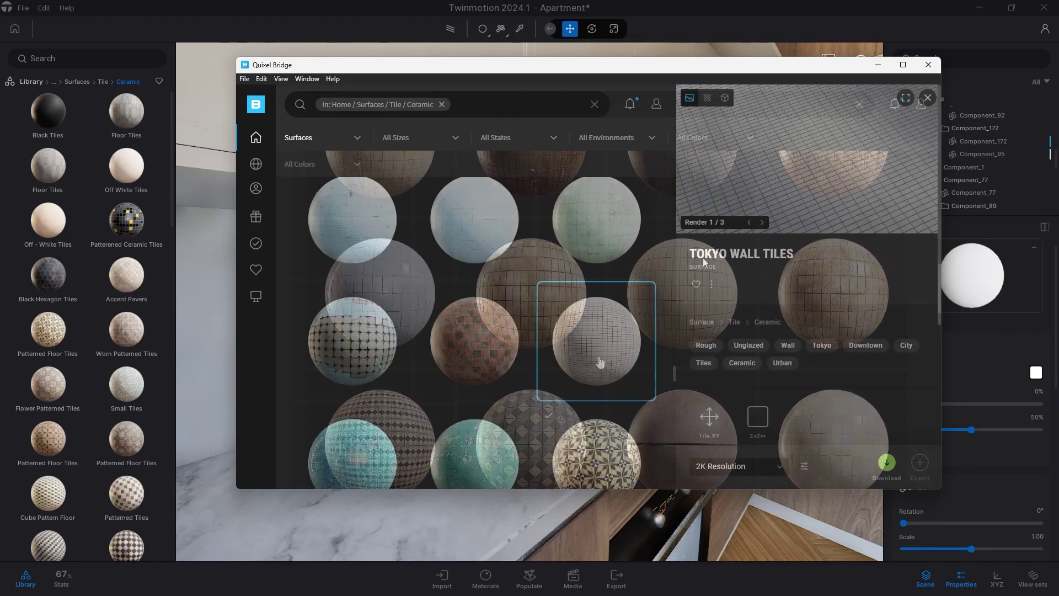
Step: In Twinmotion, search the library for "Tokio" and apply Tokyo Wall Tiles to the kitchen backsplash
{"action": "left_click", "coordinate": [61, 59]}
{"action": "type", "text": "Tokio"}
{"action": "key", "text": "Return"}
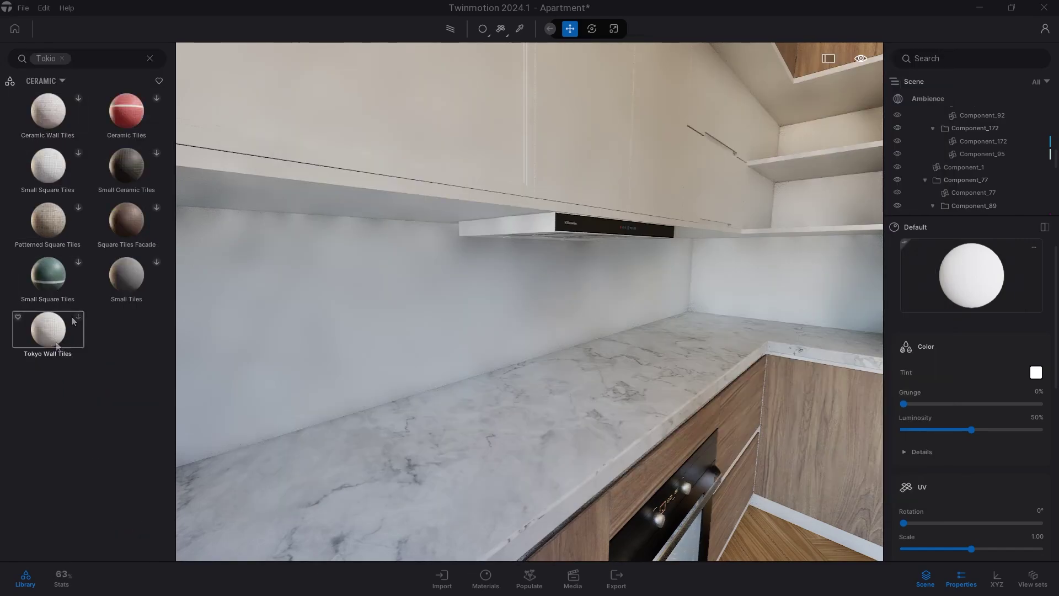
{"action": "left_click_drag", "start_coordinate": [307, 328], "coordinate": [302, 332]}
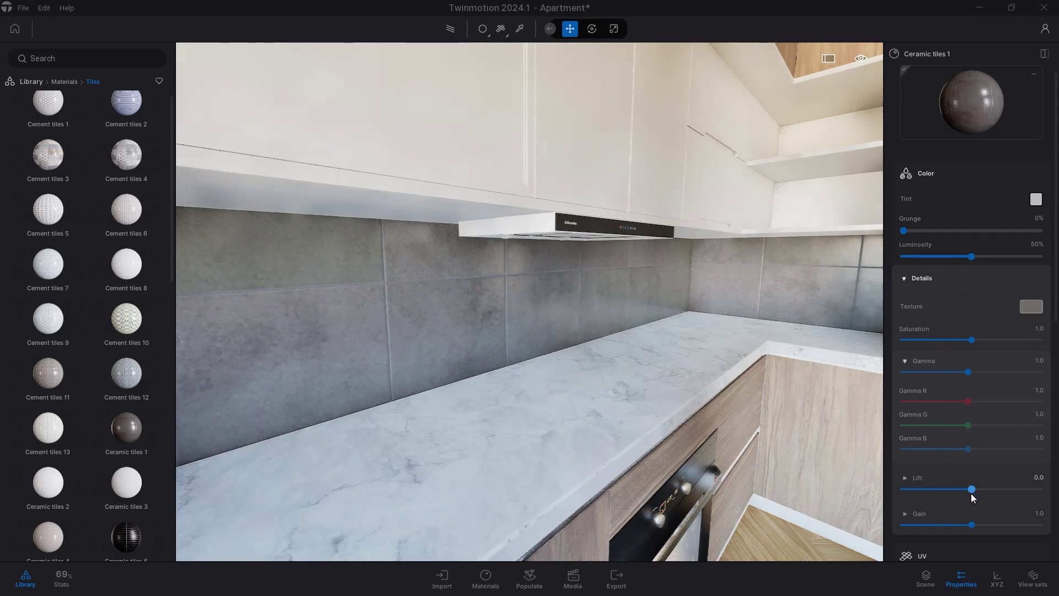
Step: Try a lift of 0.7 on the Ceramic tiles 1 backsplash material and return it to 0
{"action": "left_click_drag", "start_coordinate": [972, 491], "coordinate": [1010, 492]}
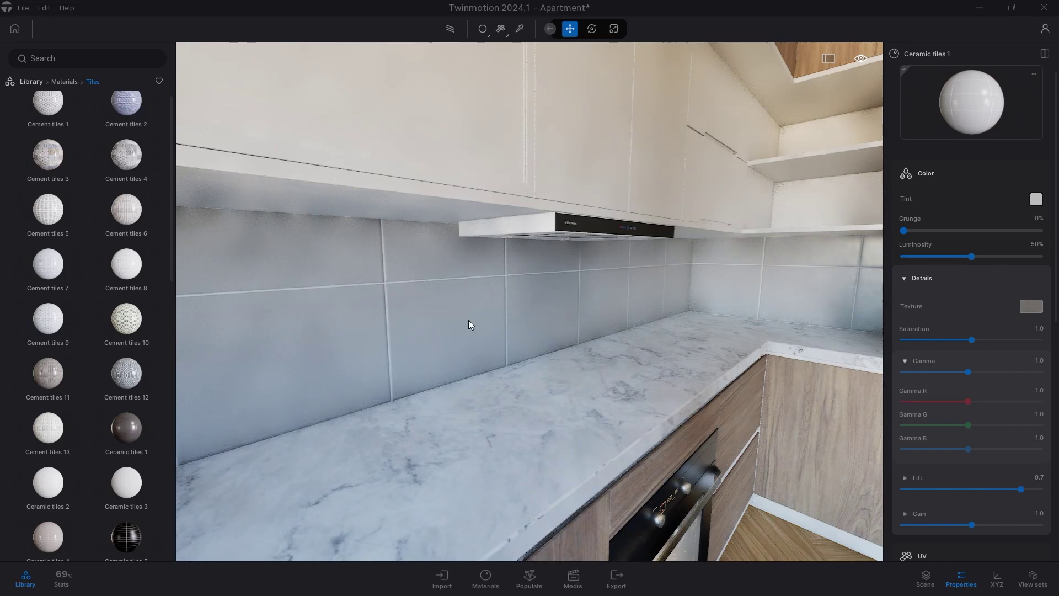
{"action": "left_click", "coordinate": [975, 489]}
Step: Tint the Ceramic tiles 1 material reddish brown (#BC745F) and adjust its red gamma
{"action": "left_click", "coordinate": [1036, 199]}
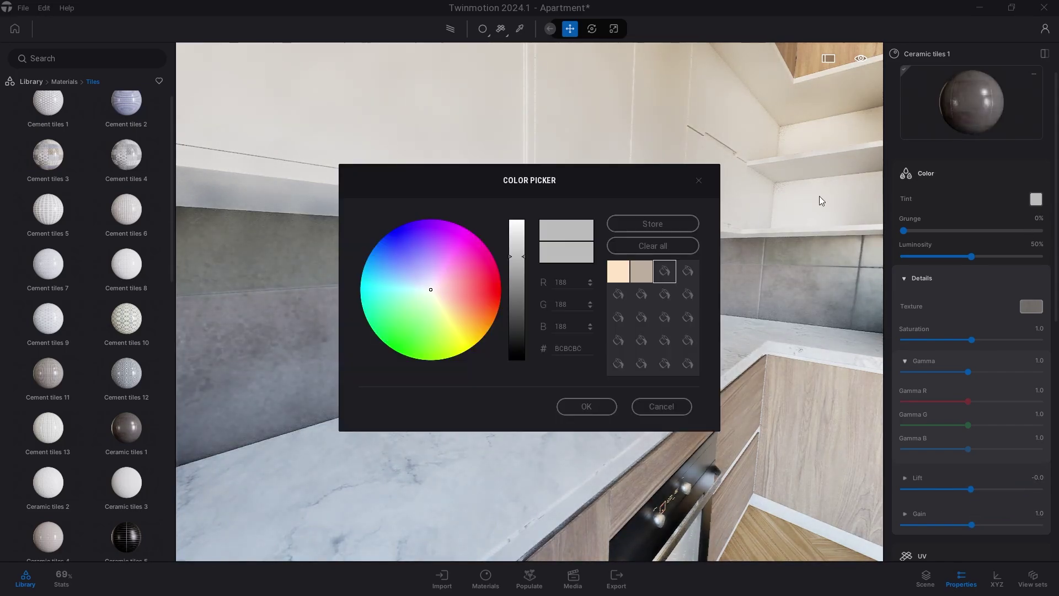
{"action": "left_click_drag", "start_coordinate": [513, 177], "coordinate": [693, 180]}
{"action": "left_click_drag", "start_coordinate": [609, 301], "coordinate": [641, 302]}
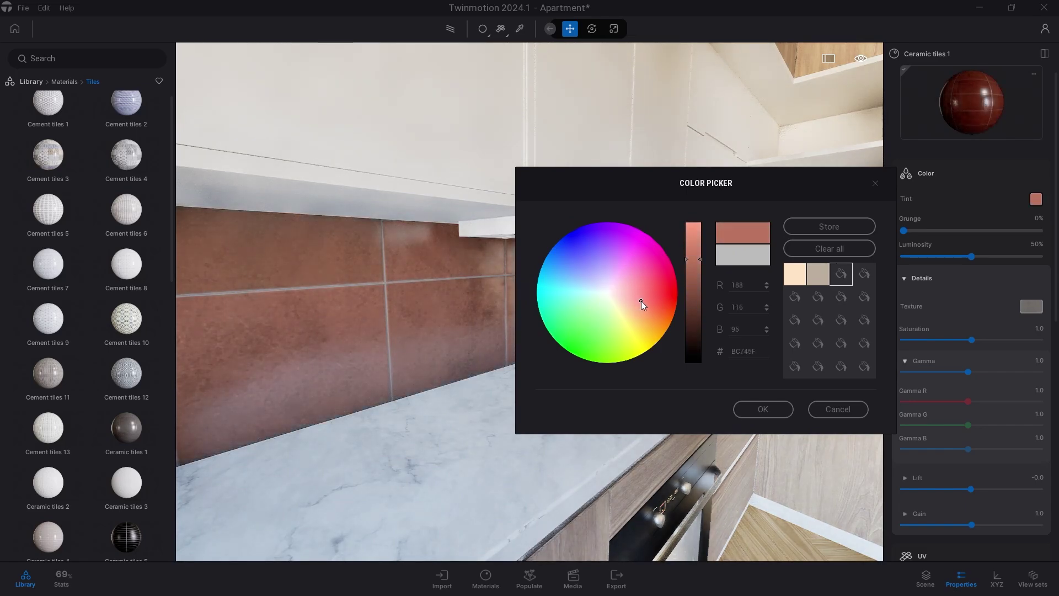
{"action": "left_click", "coordinate": [780, 408]}
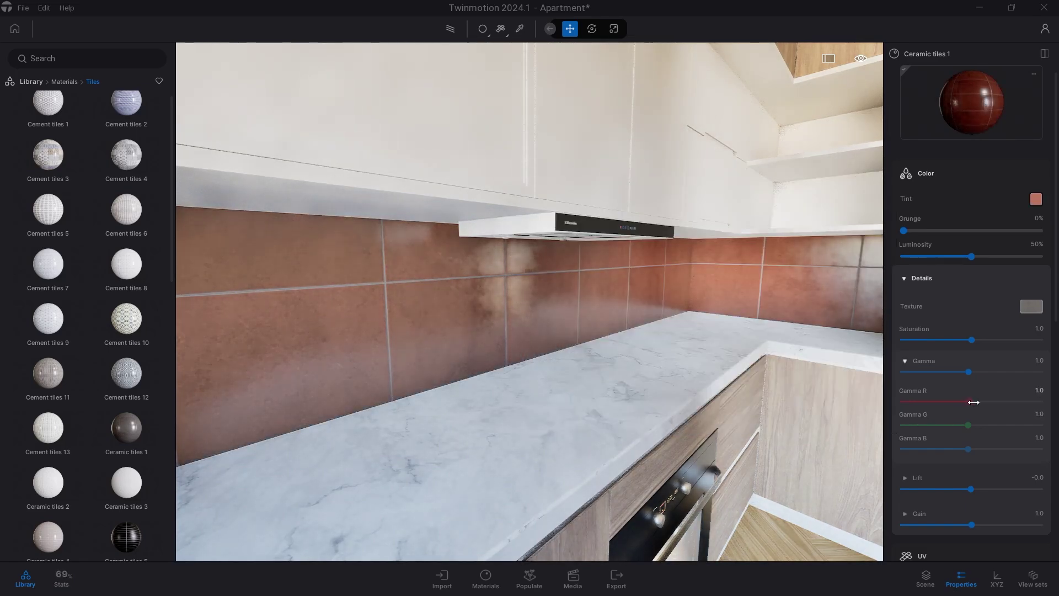
{"action": "left_click_drag", "start_coordinate": [968, 402], "coordinate": [984, 405]}
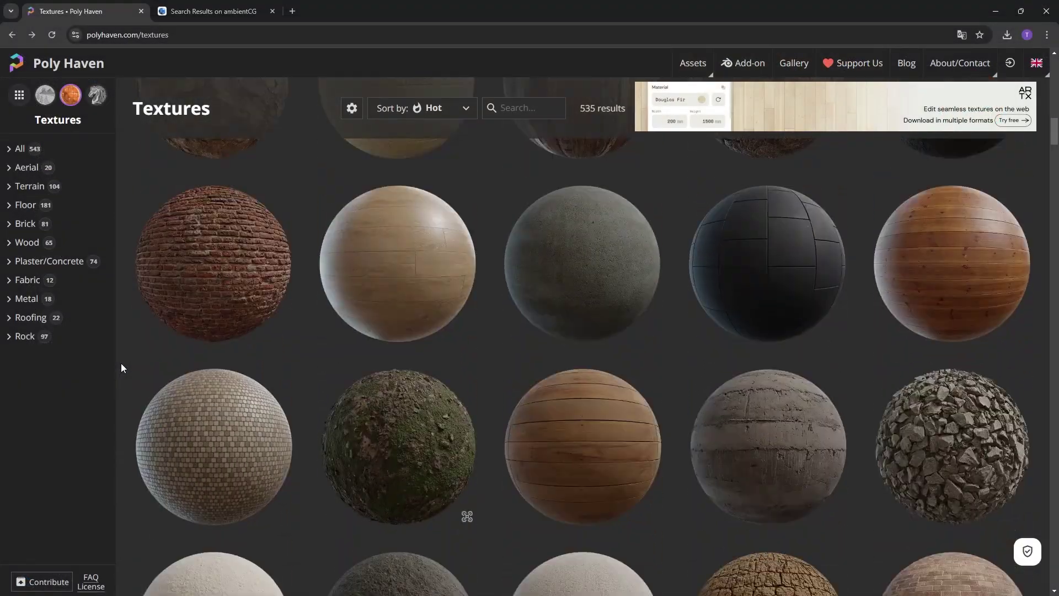
Step: Browse the textures on Poly Haven and the tile materials on ambientCG, and open the black-and-white patterned tile
{"action": "scroll", "coordinate": [121, 363], "scroll_direction": "down", "scroll_amount": 8}
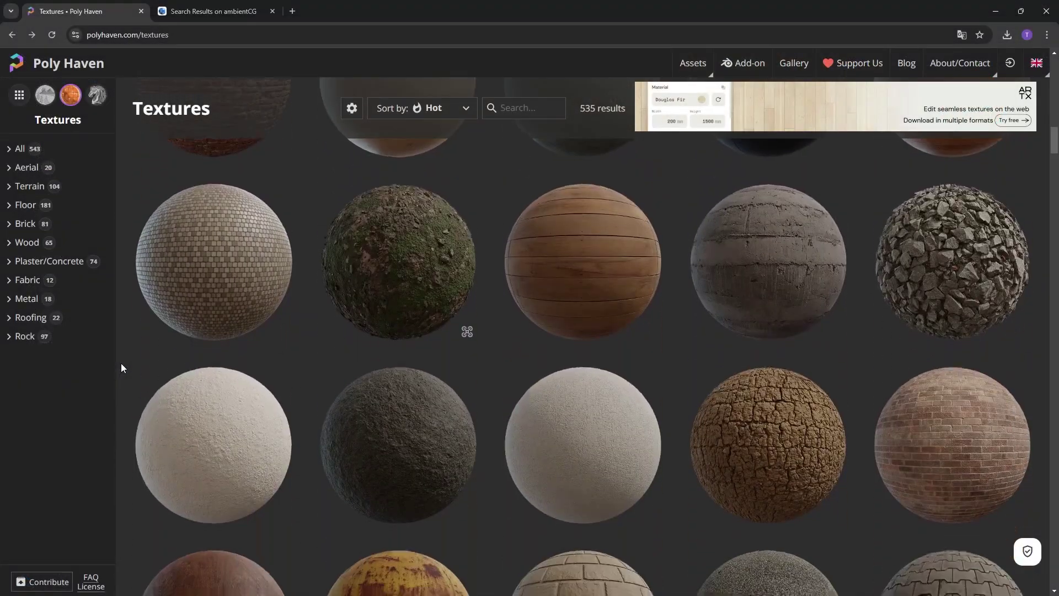
{"action": "left_click", "coordinate": [207, 11]}
{"action": "scroll", "coordinate": [69, 365], "scroll_direction": "down", "scroll_amount": 12}
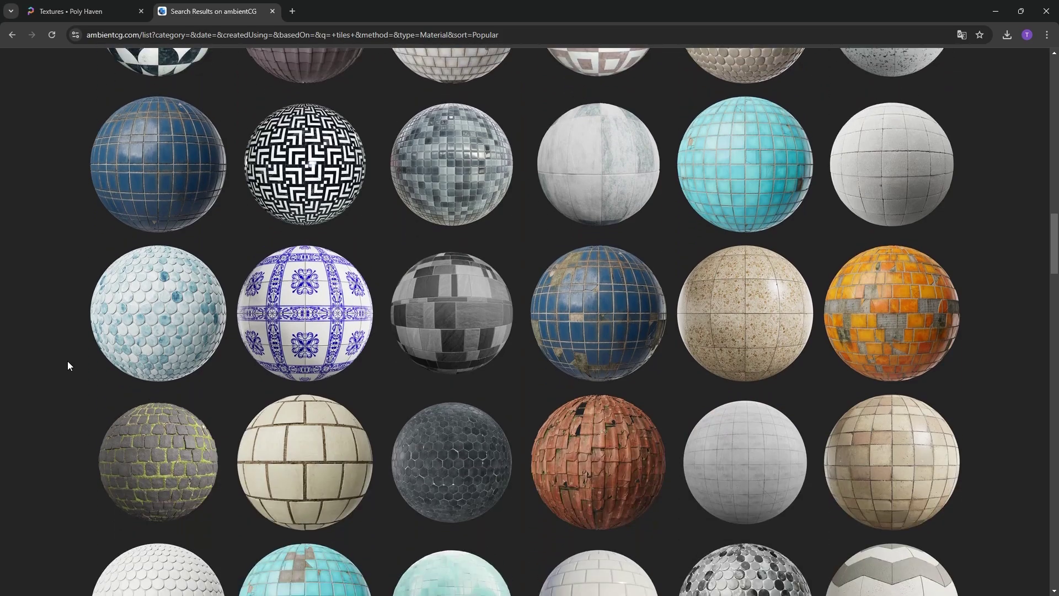
{"action": "scroll", "coordinate": [127, 337], "scroll_direction": "up", "scroll_amount": 3}
{"action": "left_click", "coordinate": [310, 316]}
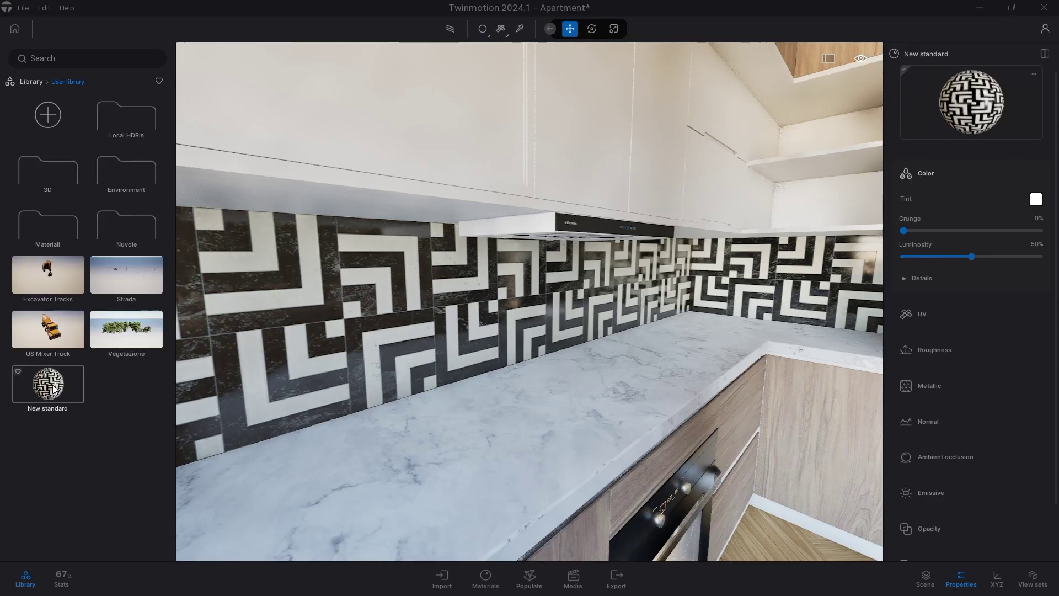
{"action": "left_click_drag", "start_coordinate": [485, 485], "coordinate": [785, 546]}
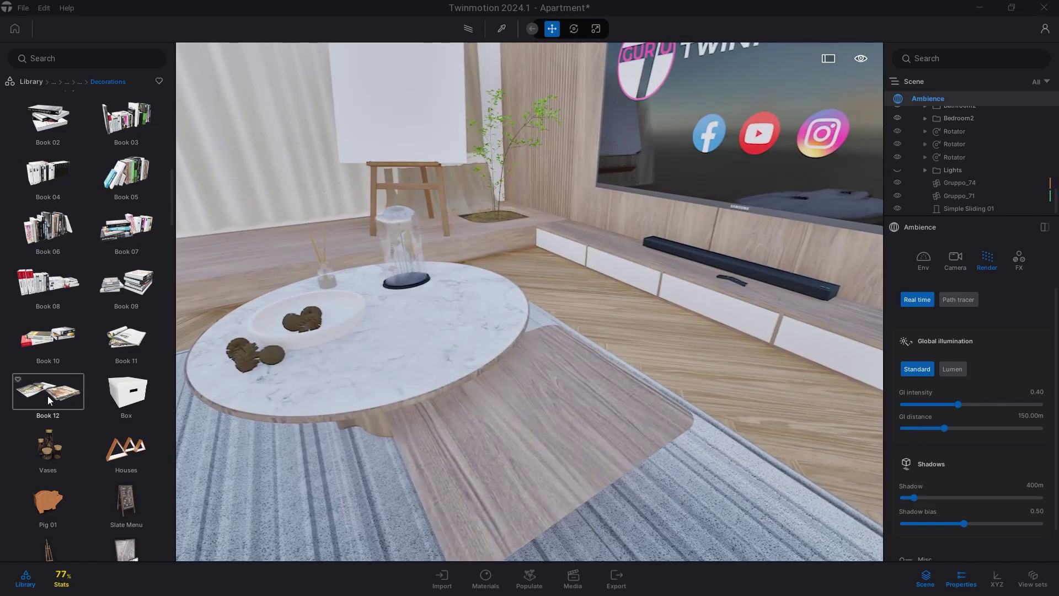
Step: Place Book 12 from the decorations library on the coffee table's lower wooden top
{"action": "left_click_drag", "start_coordinate": [47, 396], "coordinate": [525, 416]}
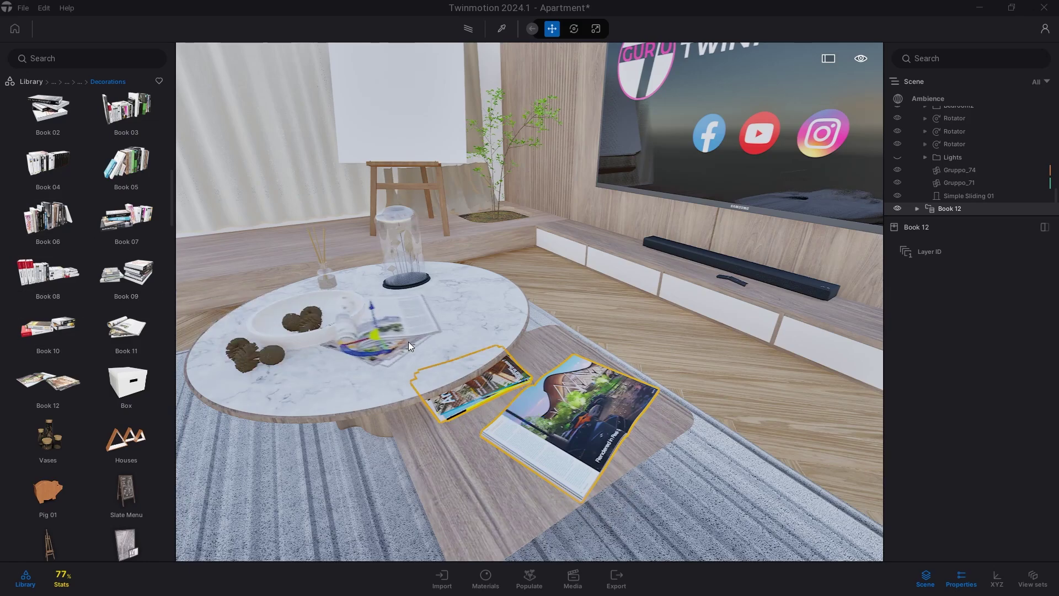
Step: Place Book 11 from the decorations library on the olive seat of the living room sofa
{"action": "left_click_drag", "start_coordinate": [408, 346], "coordinate": [418, 345]}
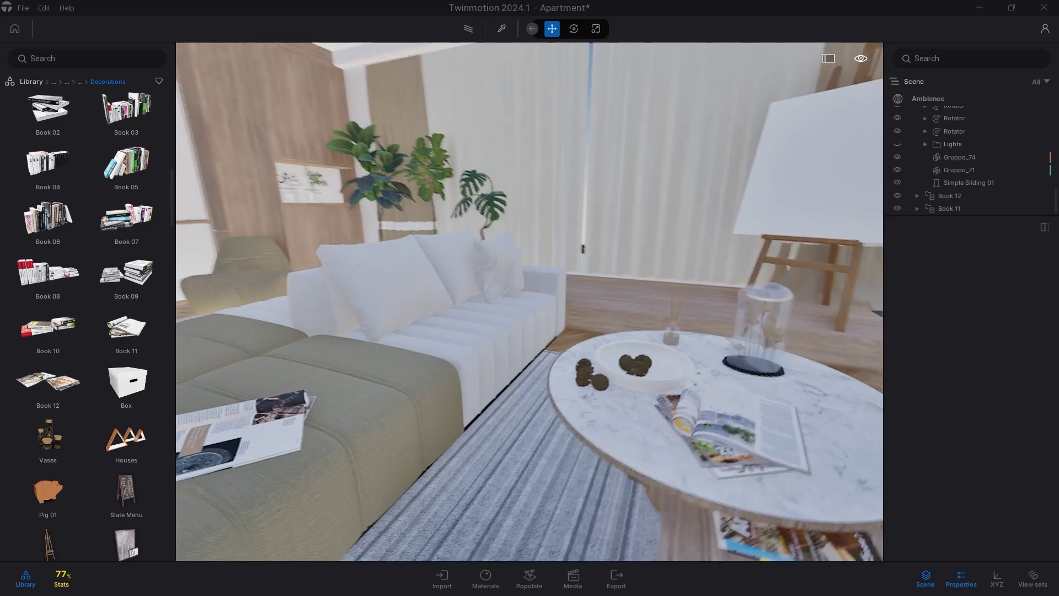
{"action": "right_click_drag", "start_coordinate": [529, 301], "coordinate": [348, 295]}
{"action": "key", "text": "s"}
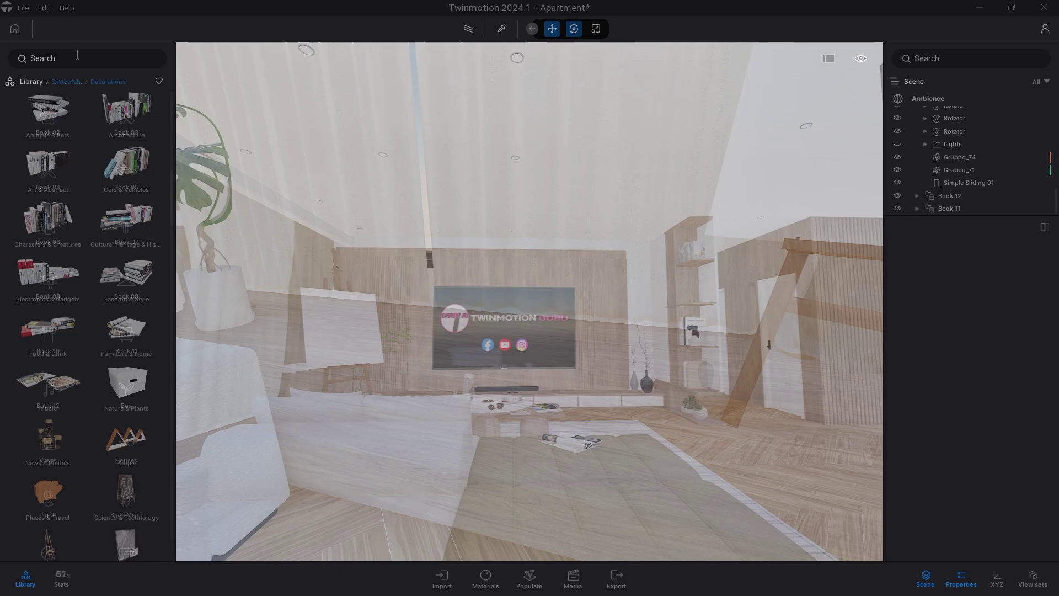
Step: Search Sketchfab for "plant vase" and place Free PBR Plant In Vase, Plant vase, flowers with the vase and Bamboo on the wooden platform by the curtain
{"action": "left_click", "coordinate": [77, 55]}
{"action": "type", "text": "pl"}
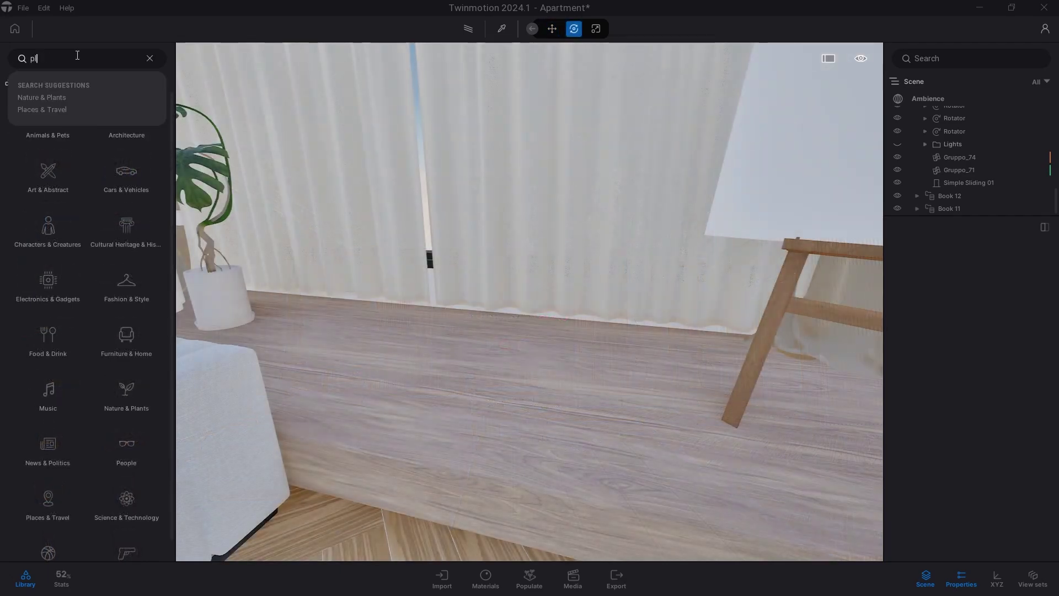
{"action": "type", "text": "ant vase"}
{"action": "key", "text": "Return"}
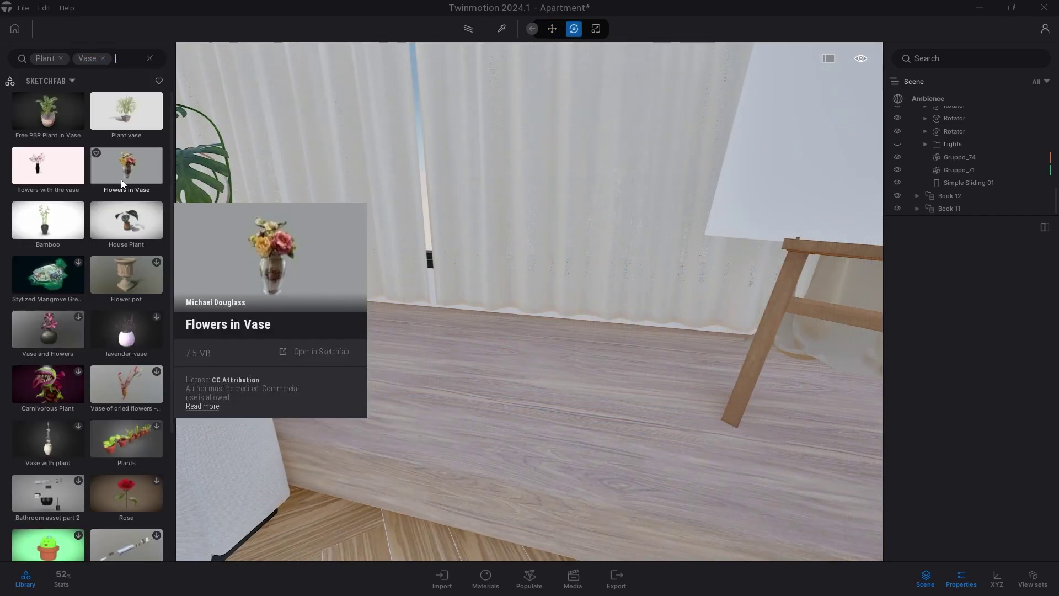
{"action": "left_click_drag", "start_coordinate": [54, 127], "coordinate": [588, 369]}
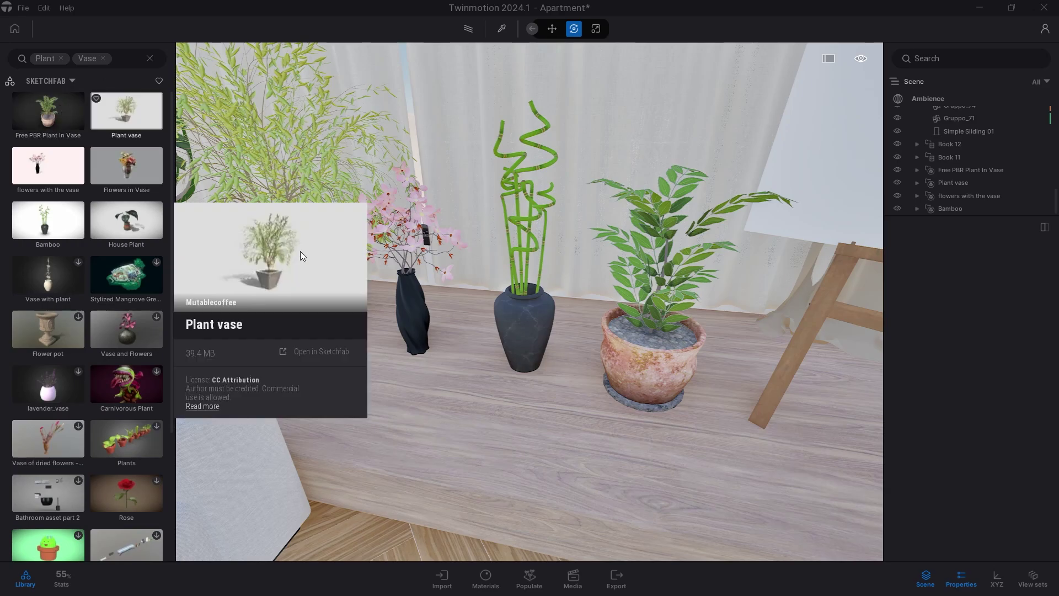
Step: Mark Free PBR Plant In Vase, Plant vase and flowers with the vase as favorites and show the favorites
{"action": "mouse_move", "coordinate": [29, 105]}
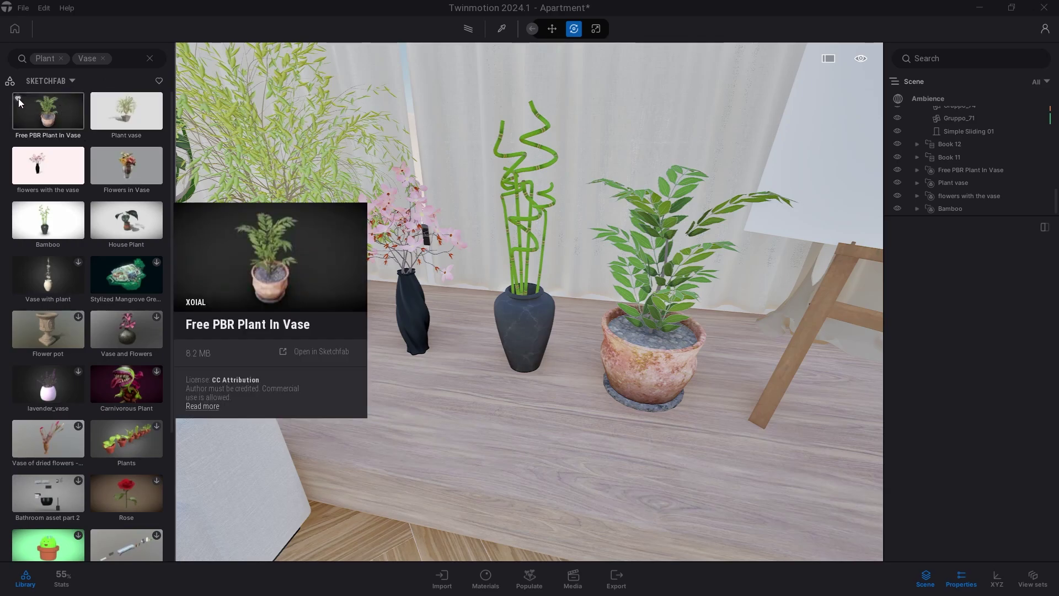
{"action": "mouse_move", "coordinate": [96, 99]}
{"action": "mouse_move", "coordinate": [18, 157]}
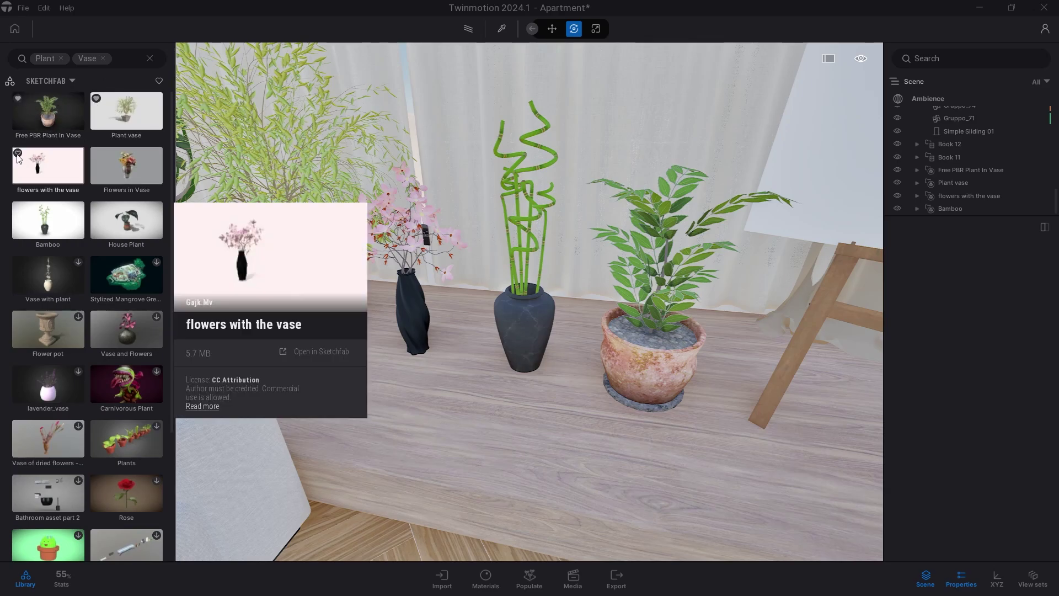
{"action": "left_click", "coordinate": [159, 82]}
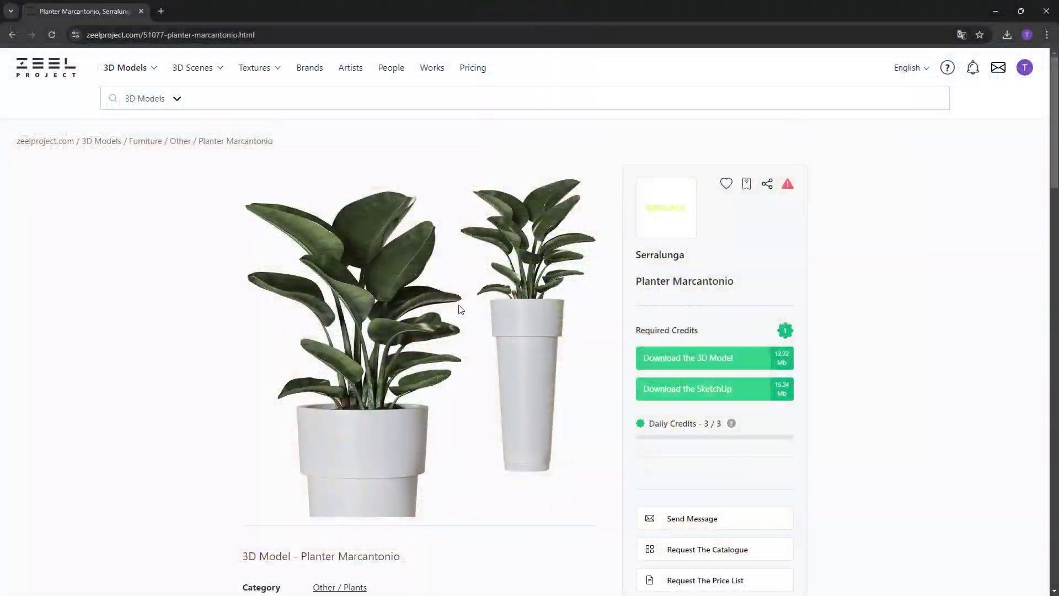
Step: Switch to the Zeel Project site in the browser and download the 3D model of the Planter Marcantonio
{"action": "scroll", "coordinate": [708, 364], "scroll_direction": "down", "scroll_amount": 1}
{"action": "scroll", "coordinate": [708, 364], "scroll_direction": "up", "scroll_amount": 1}
{"action": "left_click", "coordinate": [708, 364]}
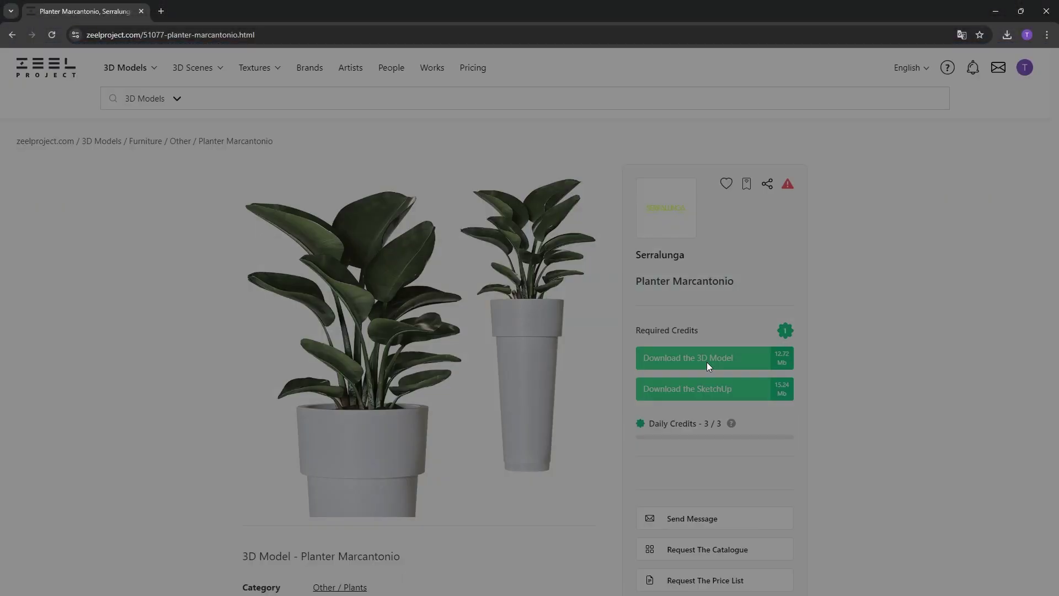
{"action": "left_click", "coordinate": [665, 294]}
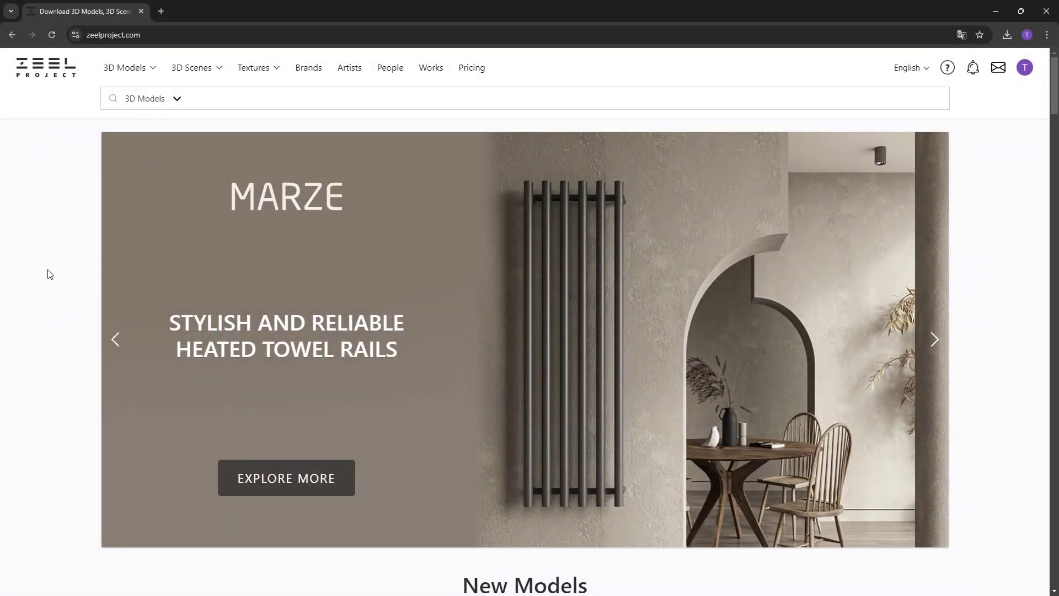
Step: Browse the new models and new scenes on the Zeel Project home page
{"action": "scroll", "coordinate": [49, 274], "scroll_direction": "down", "scroll_amount": 12}
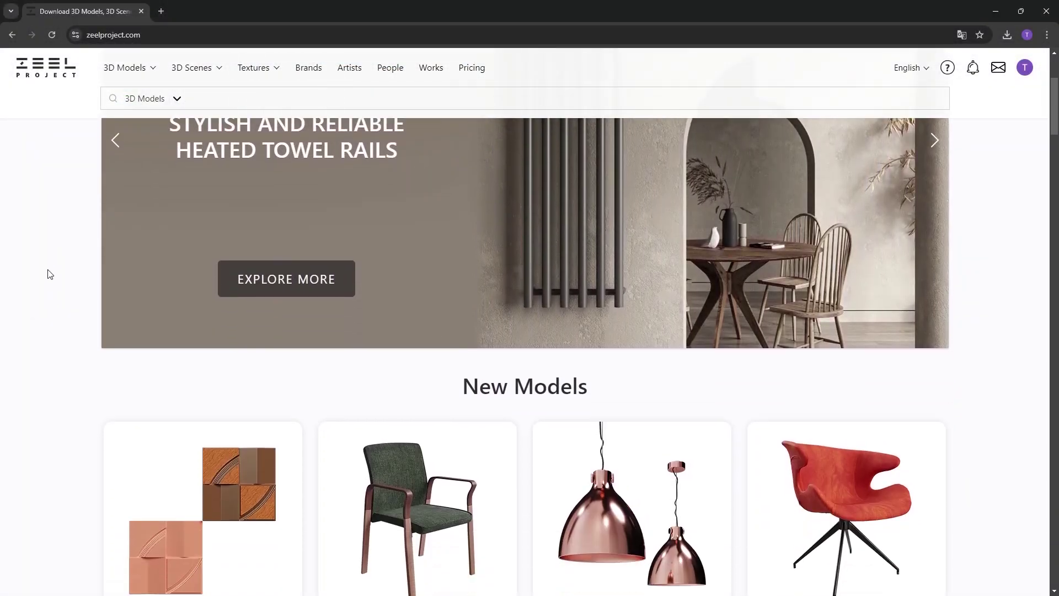
{"action": "scroll", "coordinate": [49, 274], "scroll_direction": "down", "scroll_amount": 9}
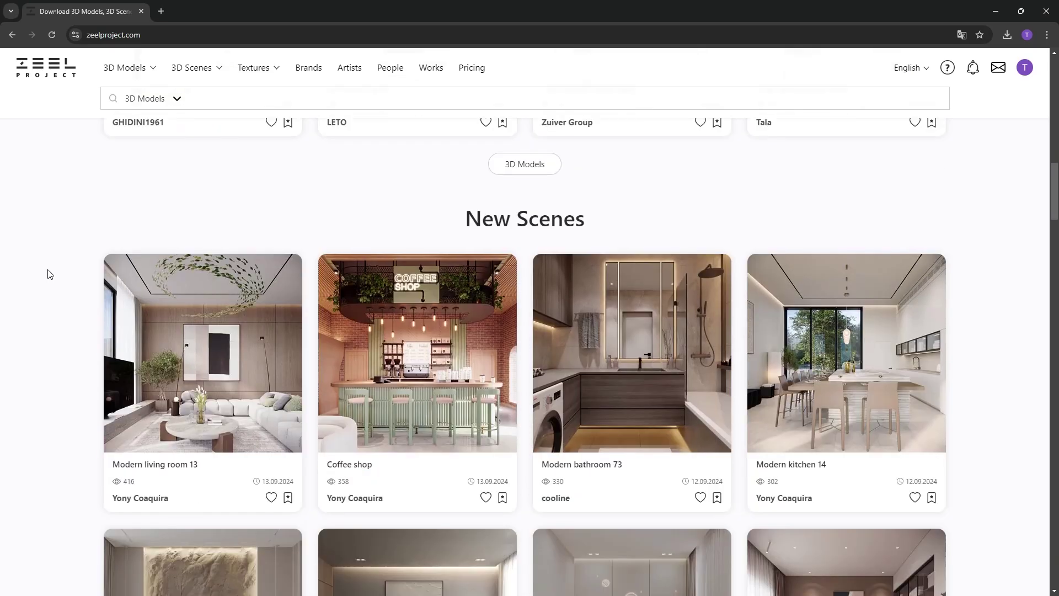
{"action": "scroll", "coordinate": [49, 274], "scroll_direction": "down", "scroll_amount": 12}
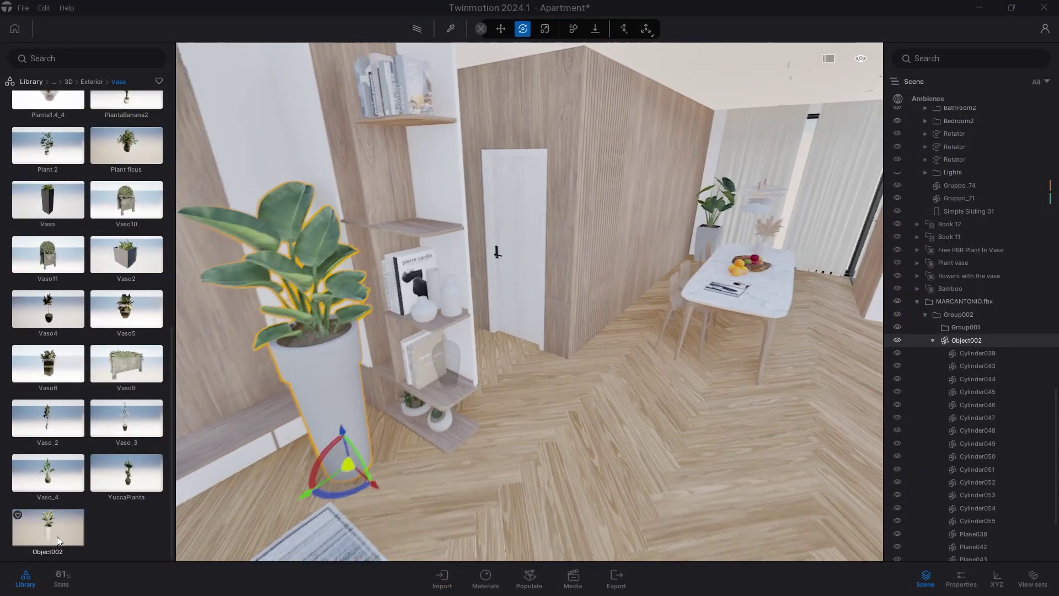
Step: Switch to Twinmotion and place copies of the saved Object002 planter from the user library's Vase folder on the apartment floor
{"action": "left_click_drag", "start_coordinate": [58, 536], "coordinate": [615, 391]}
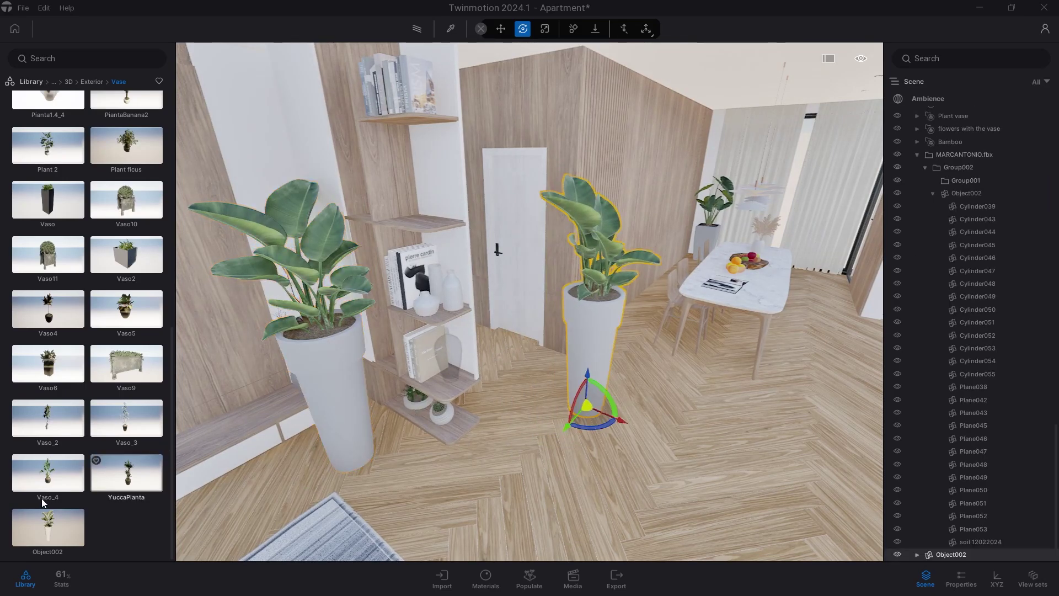
{"action": "left_click_drag", "start_coordinate": [211, 517], "coordinate": [723, 457]}
{"action": "right_click_drag", "start_coordinate": [723, 456], "coordinate": [817, 457]}
{"action": "left_click_drag", "start_coordinate": [58, 533], "coordinate": [376, 524]}
{"action": "left_click_drag", "start_coordinate": [527, 358], "coordinate": [579, 502]}
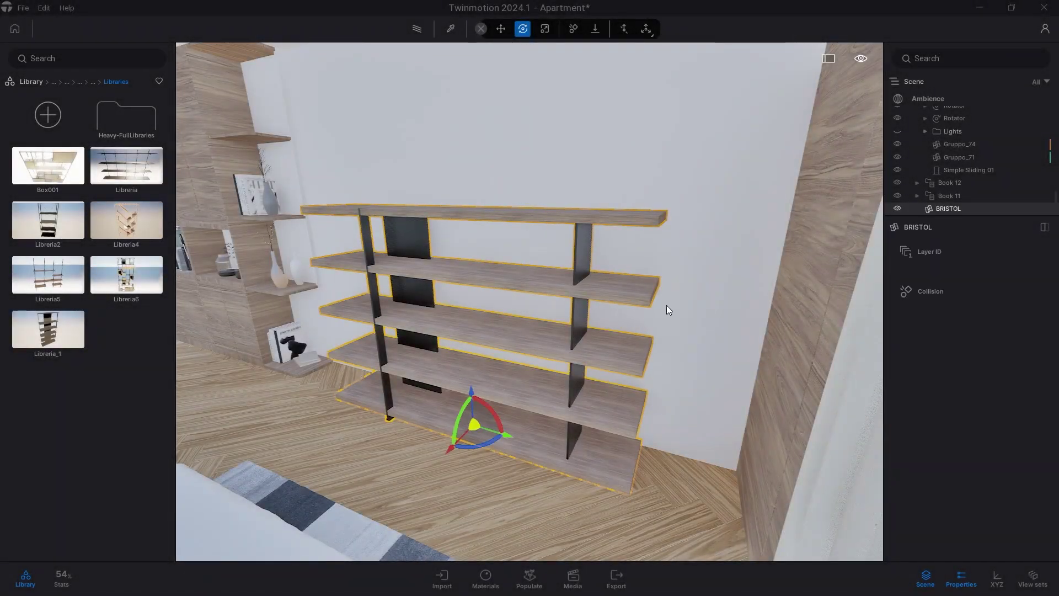
Step: Add the empty BRISTOL bookcase to the user library
{"action": "right_click", "coordinate": [952, 206]}
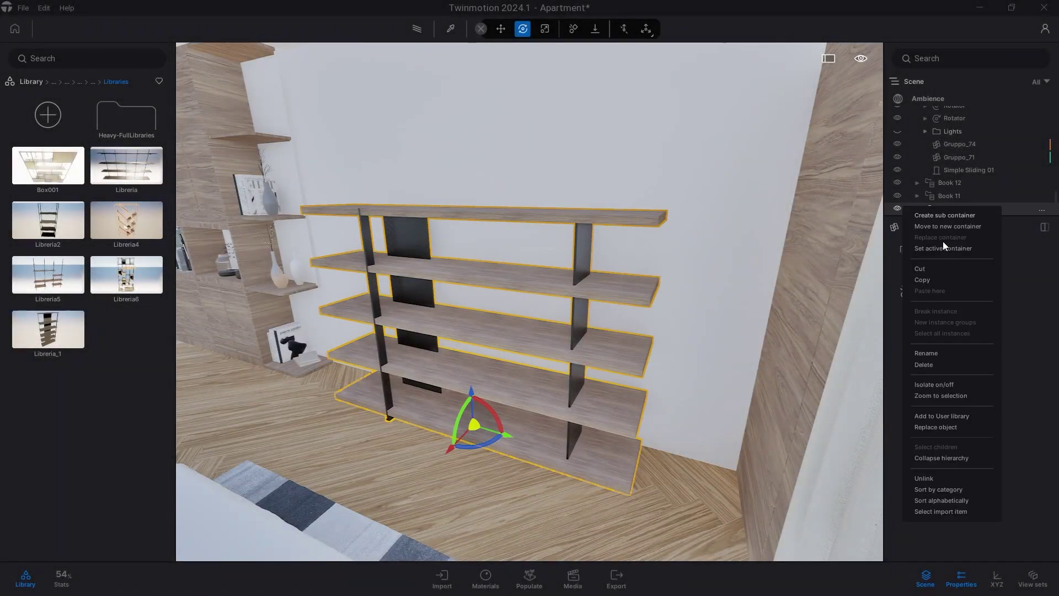
{"action": "left_click", "coordinate": [932, 416]}
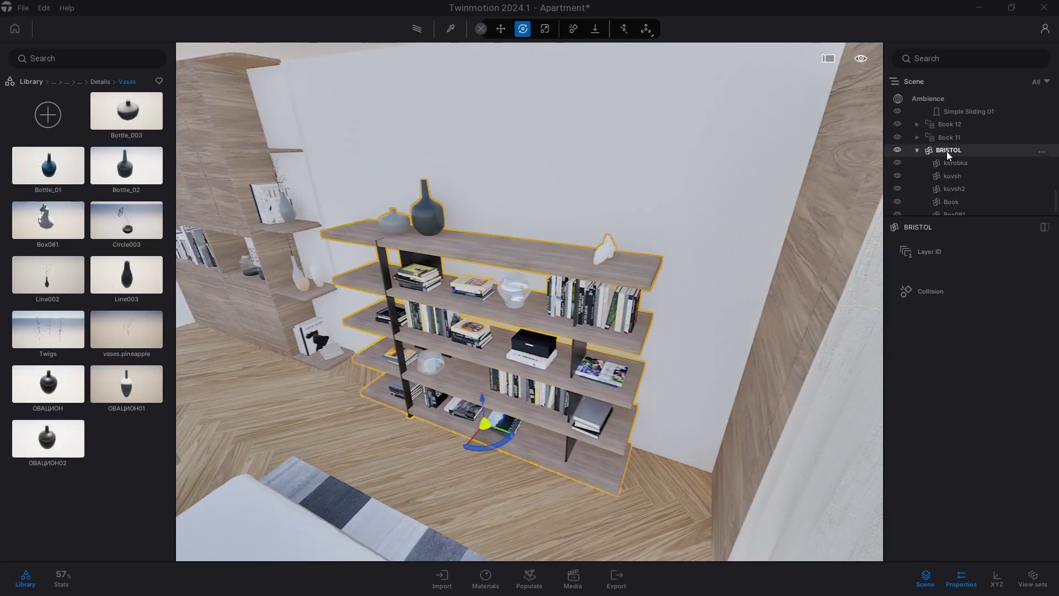
Step: Add the BRISTOL bookcase filled with books and vases to the user library's Vases folder and bring the saved copy into the room
{"action": "right_click", "coordinate": [948, 152]}
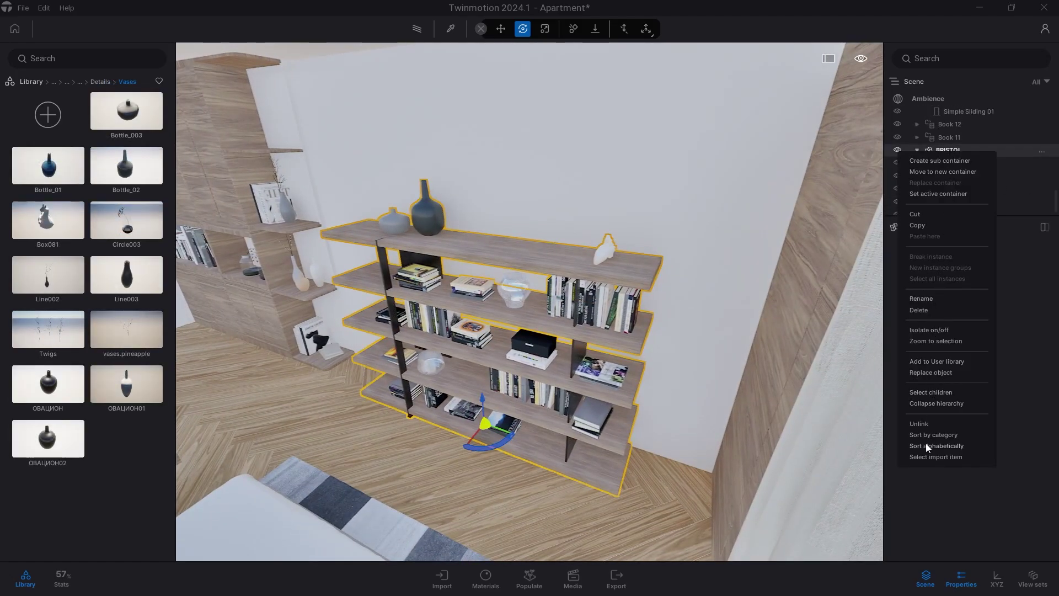
{"action": "left_click", "coordinate": [931, 362]}
{"action": "key", "text": "Escape"}
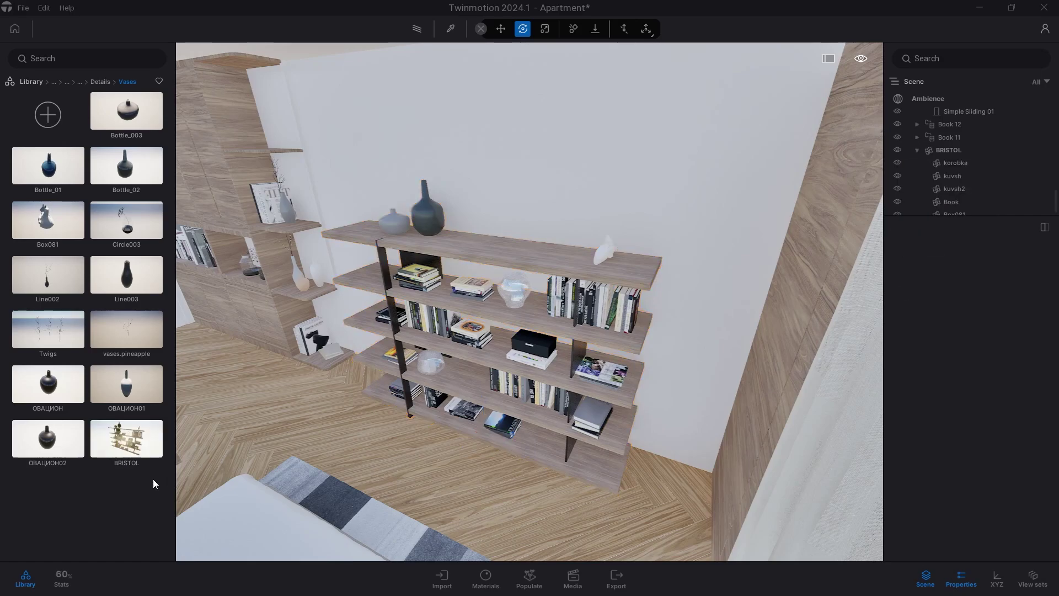
{"action": "key", "text": "a"}
{"action": "left_click_drag", "start_coordinate": [126, 442], "coordinate": [340, 409]}
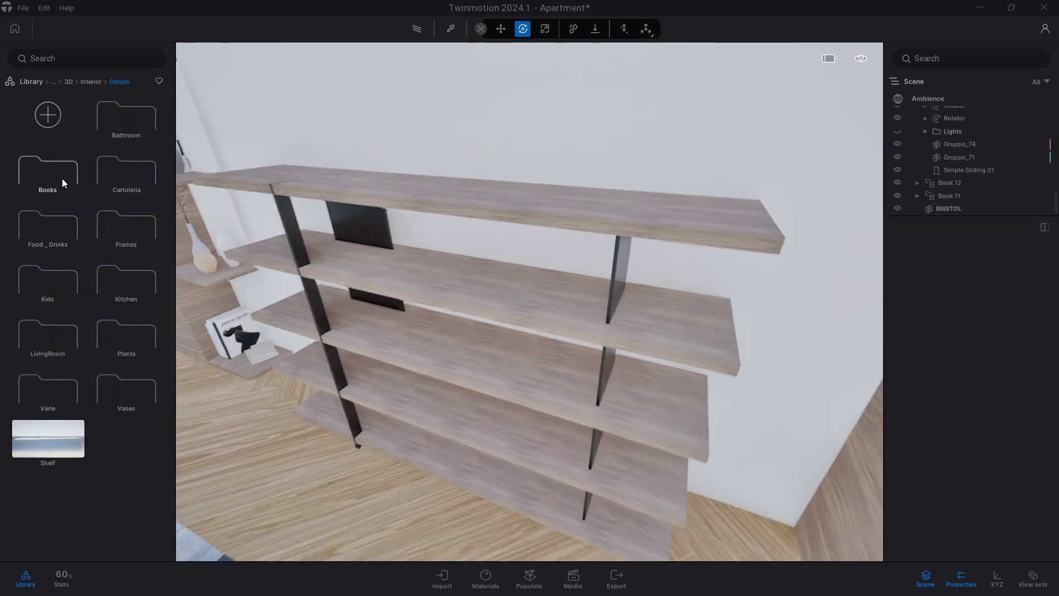
Step: Place the Libri book set from the Books folder on the BRISTOL bookcase's second shelf, rotated and moved against the far support
{"action": "left_click", "coordinate": [62, 178]}
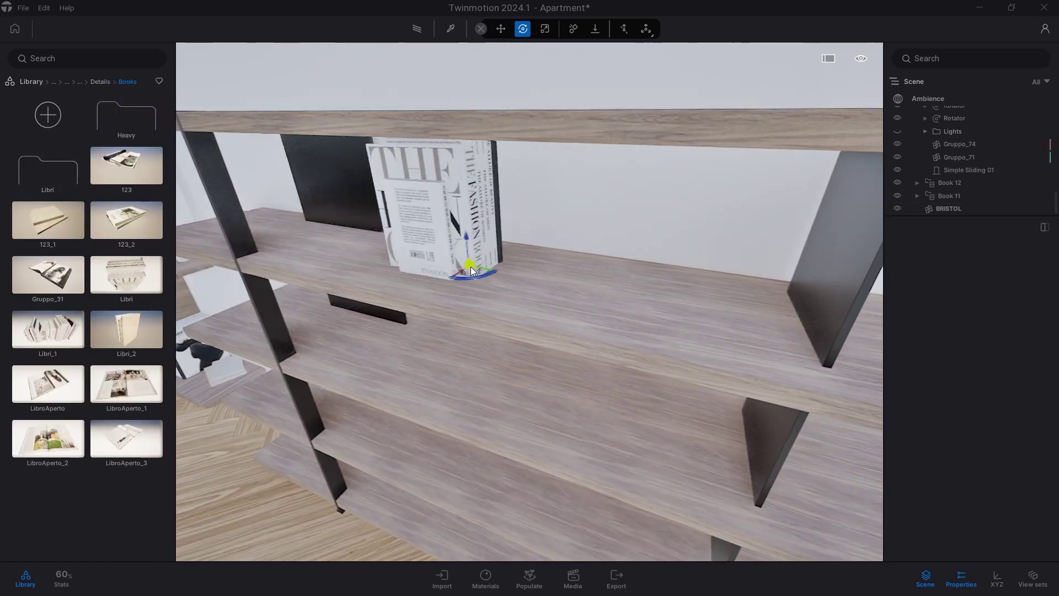
{"action": "left_click", "coordinate": [479, 285]}
{"action": "left_click_drag", "start_coordinate": [479, 285], "coordinate": [409, 288]}
{"action": "left_click_drag", "start_coordinate": [477, 281], "coordinate": [760, 338]}
{"action": "key", "text": "Escape"}
{"action": "key", "text": "s"}
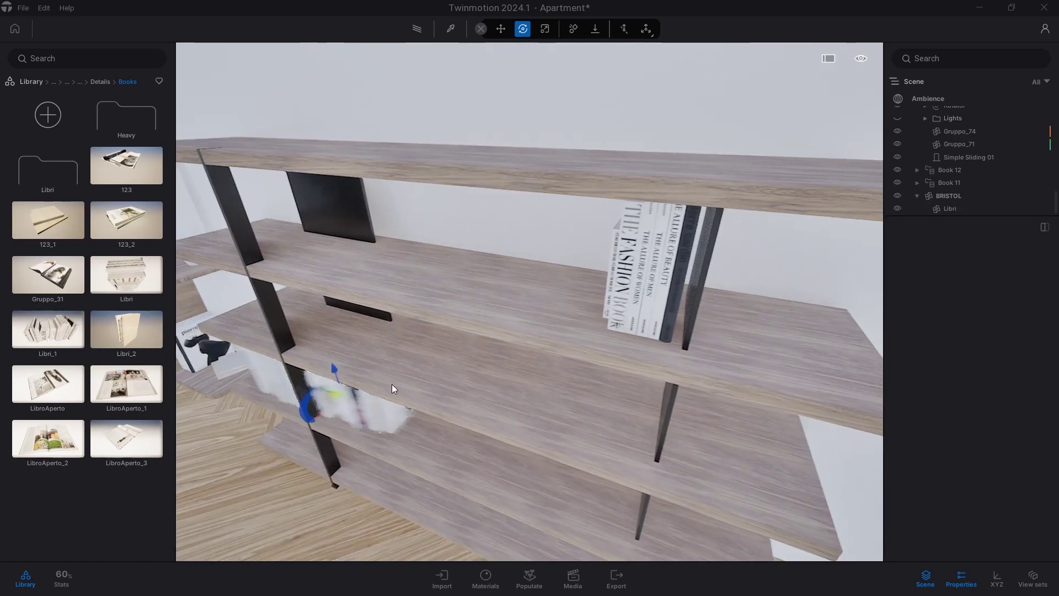
Step: Place a long row of Libri books on the bookcase's third shelf beside the near support and rotate it to follow the shelf
{"action": "left_click_drag", "start_coordinate": [392, 385], "coordinate": [410, 360]}
{"action": "key", "text": "w"}
{"action": "key", "text": "a"}
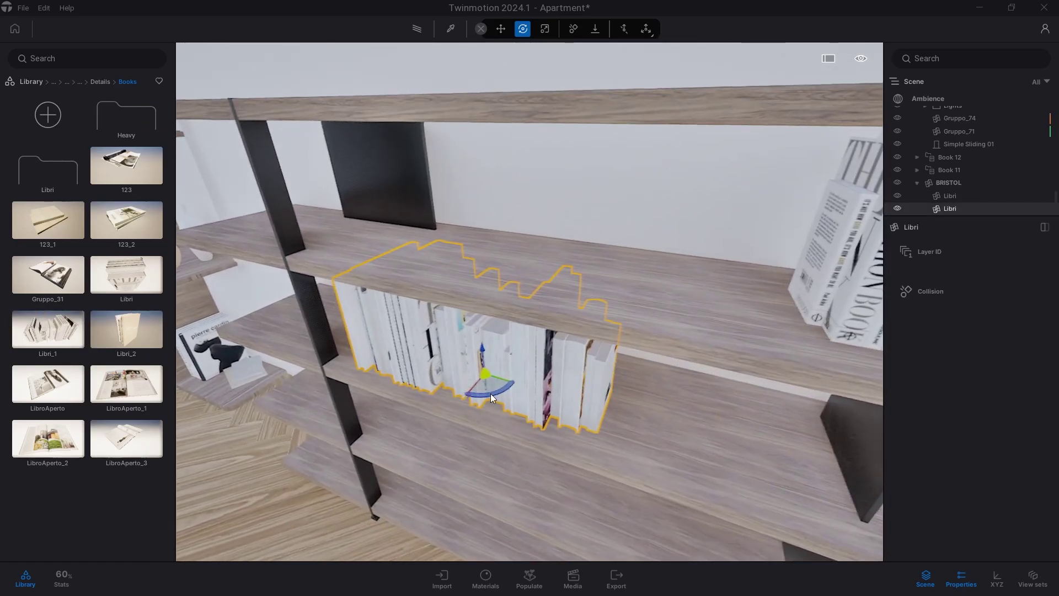
{"action": "left_click_drag", "start_coordinate": [494, 395], "coordinate": [496, 391]}
{"action": "key", "text": "Escape"}
{"action": "key", "text": "s"}
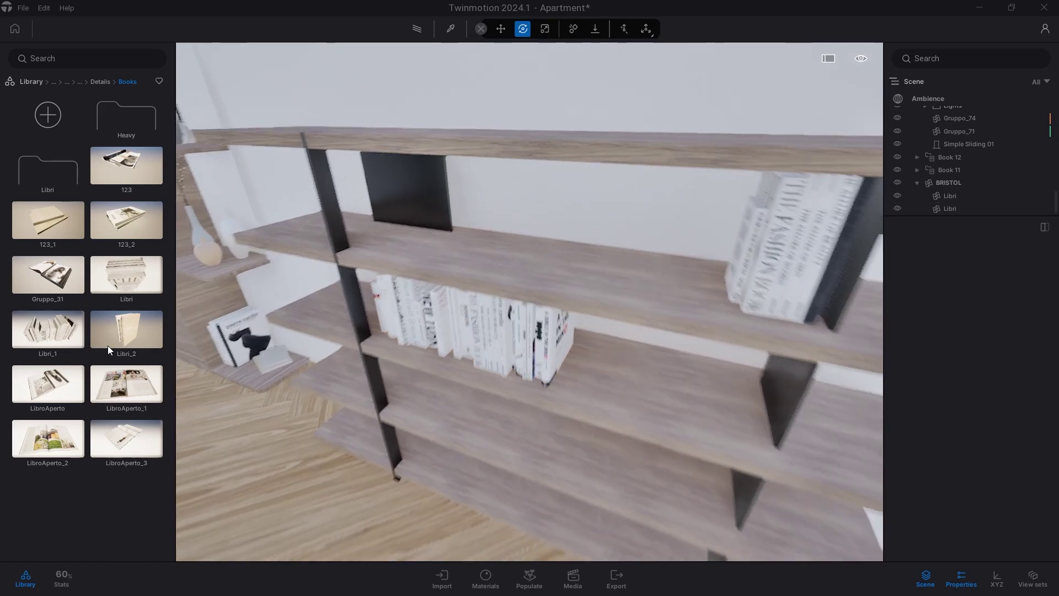
Step: Place the open book LibroAperto beside the book row on the third shelf, then scale and rotate it
{"action": "key", "text": "w"}
{"action": "key", "text": "d"}
{"action": "left_click_drag", "start_coordinate": [62, 380], "coordinate": [639, 362]}
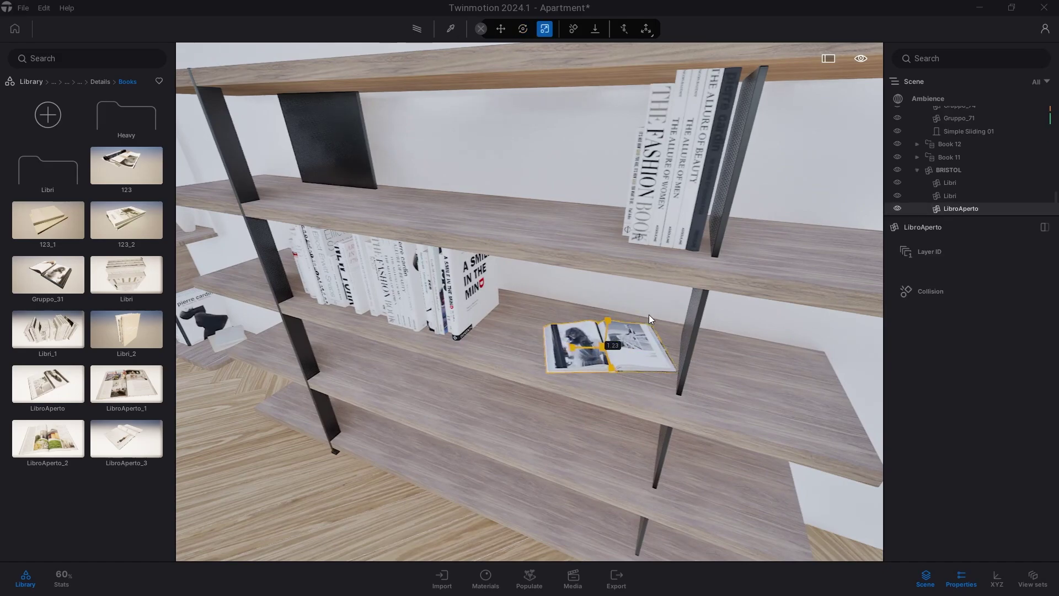
{"action": "left_click_drag", "start_coordinate": [649, 314], "coordinate": [659, 307]}
{"action": "key", "text": "r"}
{"action": "left_click", "coordinate": [603, 358]}
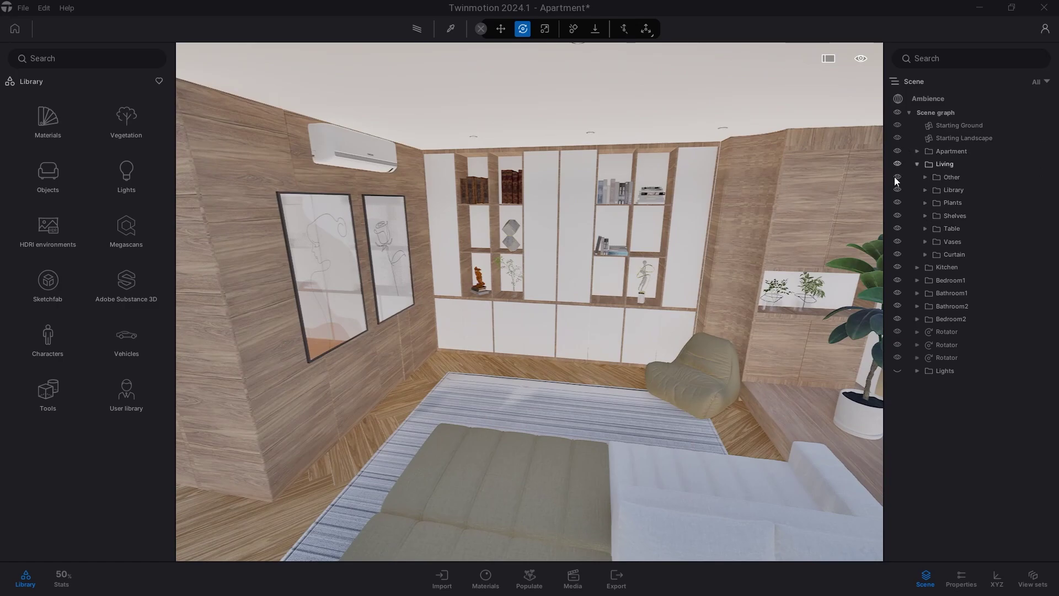
Step: Toggle the visibility of the Library, Plants and Table groups in the Living container to check what each contains
{"action": "left_click", "coordinate": [898, 190]}
{"action": "left_click", "coordinate": [898, 191]}
{"action": "left_click", "coordinate": [899, 191]}
{"action": "left_click", "coordinate": [899, 191]}
{"action": "right_click_drag", "start_coordinate": [567, 325], "coordinate": [789, 324]}
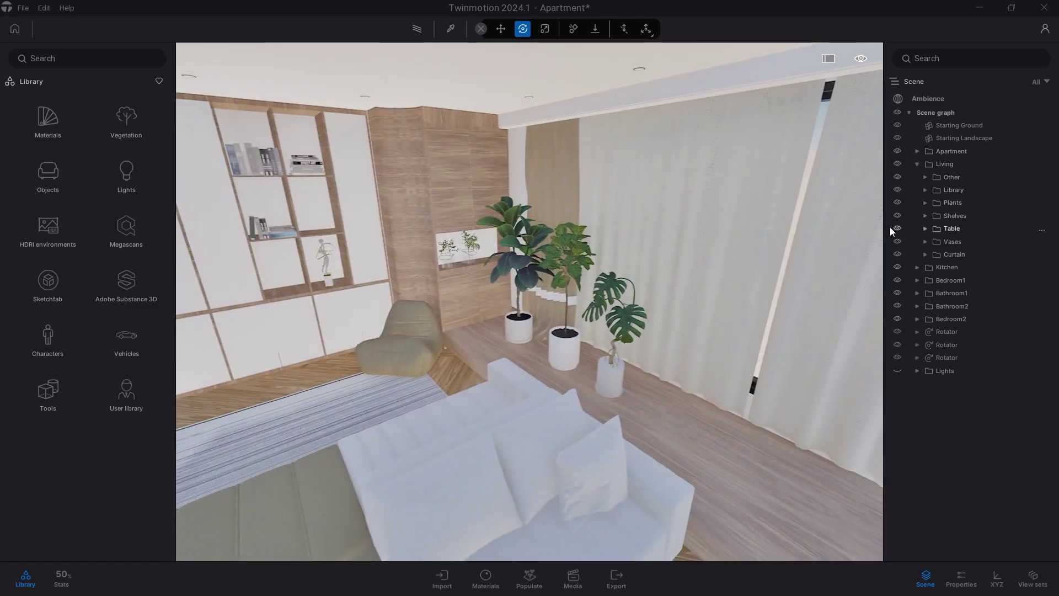
{"action": "left_click", "coordinate": [898, 203]}
{"action": "right_click_drag", "start_coordinate": [831, 234], "coordinate": [924, 281]}
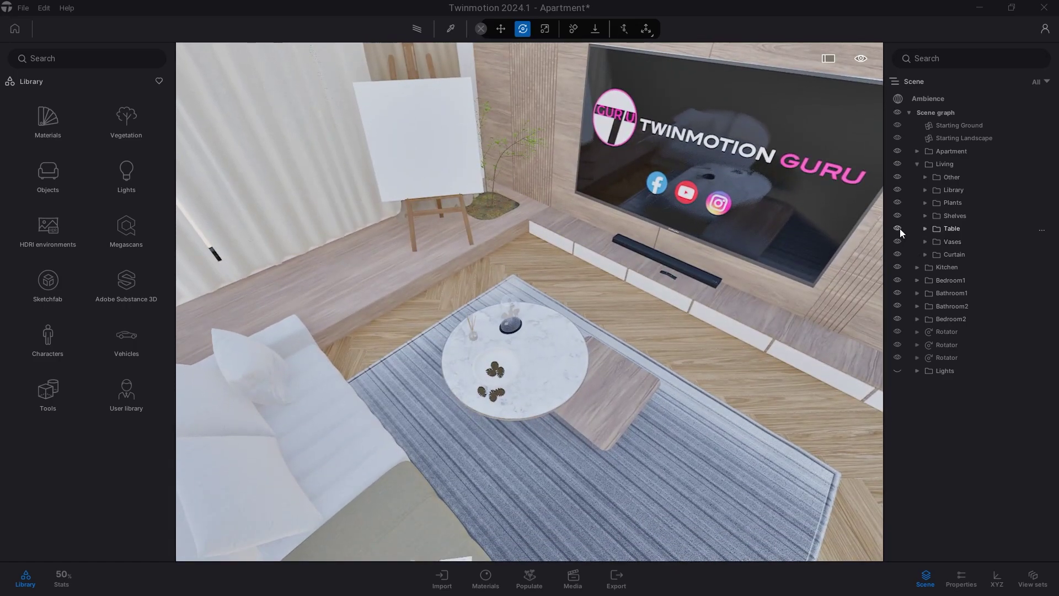
{"action": "left_click", "coordinate": [899, 228]}
{"action": "left_click", "coordinate": [898, 228]}
{"action": "right_click_drag", "start_coordinate": [772, 242], "coordinate": [860, 243]}
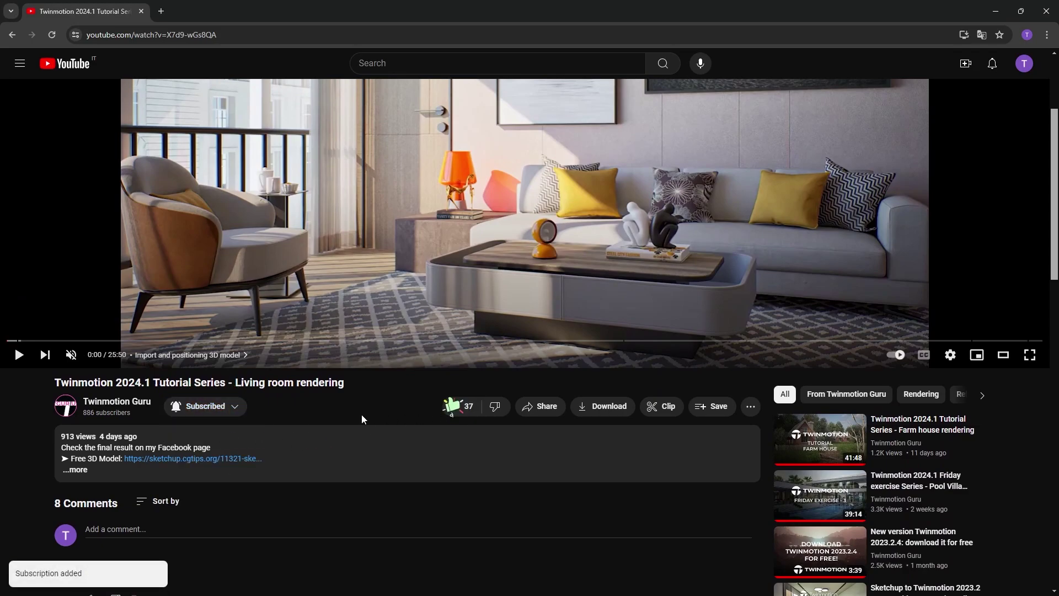
{"action": "scroll", "coordinate": [316, 414], "scroll_direction": "down", "scroll_amount": 3}
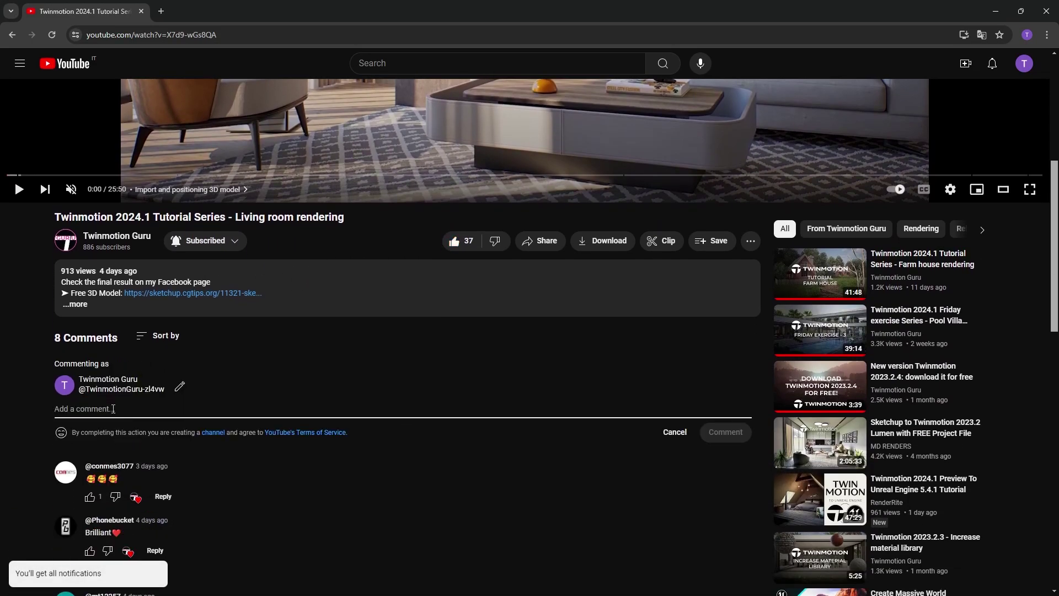